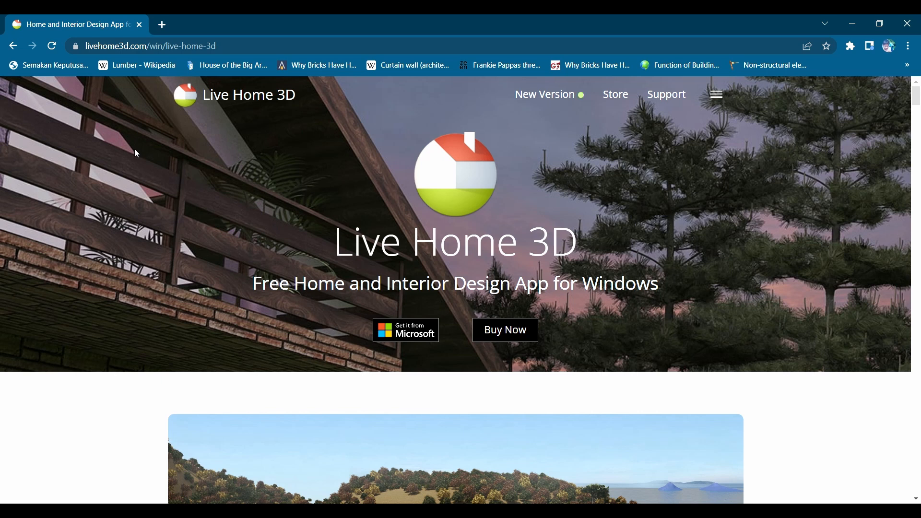
- Open the Live Home 3D listing in Microsoft Store from the product website and launch the app
scroll(99, 325, "down", 8)
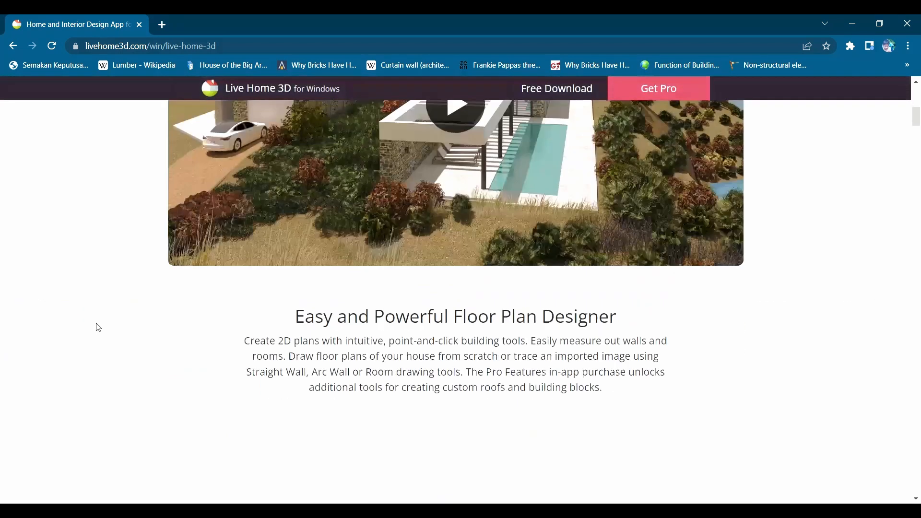
scroll(99, 327, "down", 2)
scroll(99, 327, "up", 5)
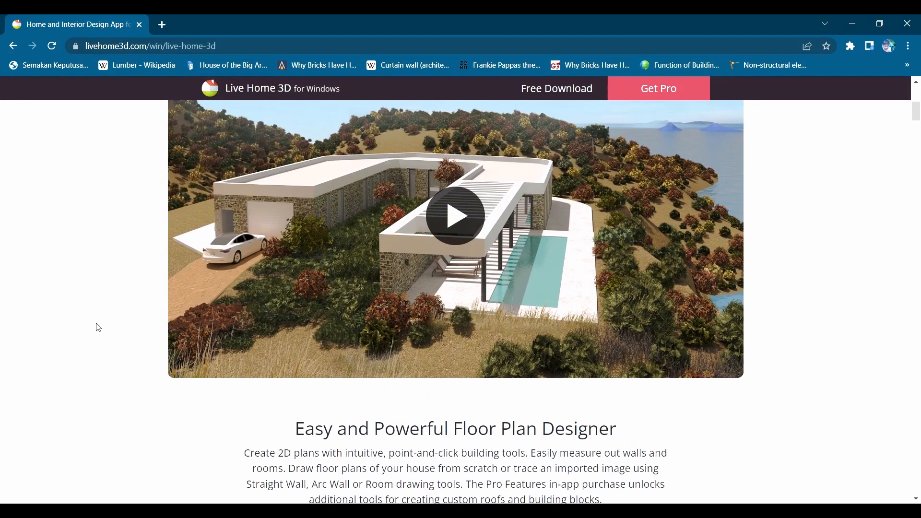
scroll(98, 327, "up", 6)
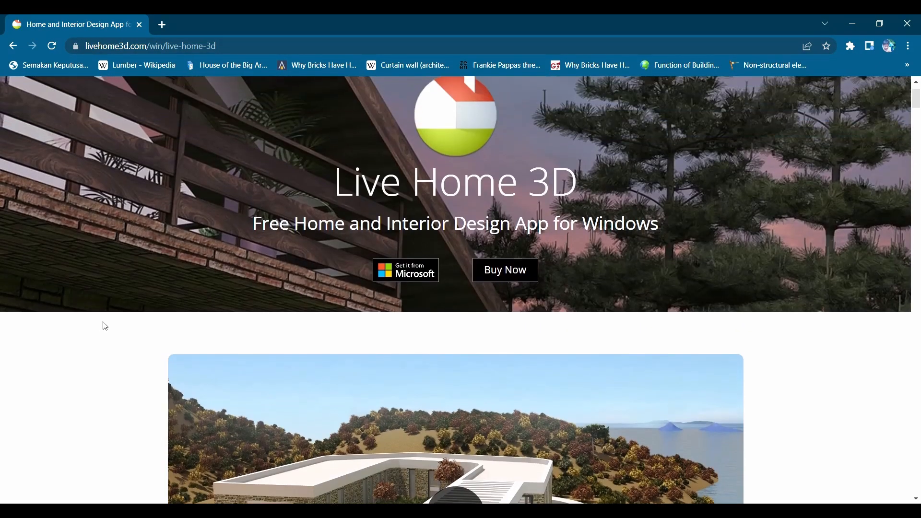
scroll(103, 324, "down", 2)
scroll(102, 323, "up", 2)
left_click(403, 282)
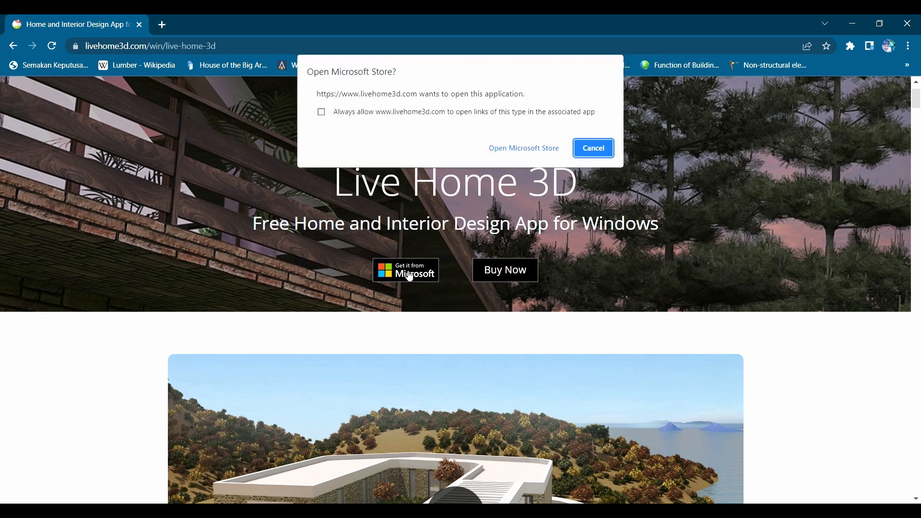
left_click(519, 149)
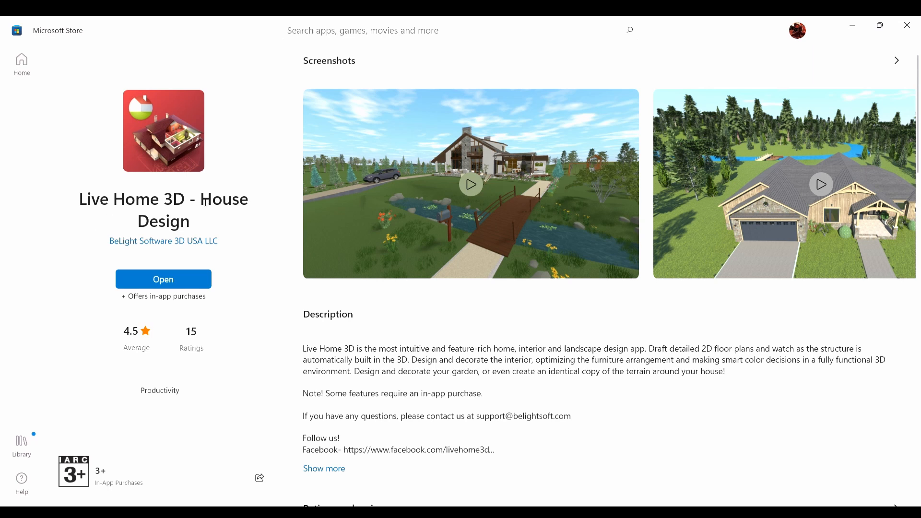
left_click(162, 279)
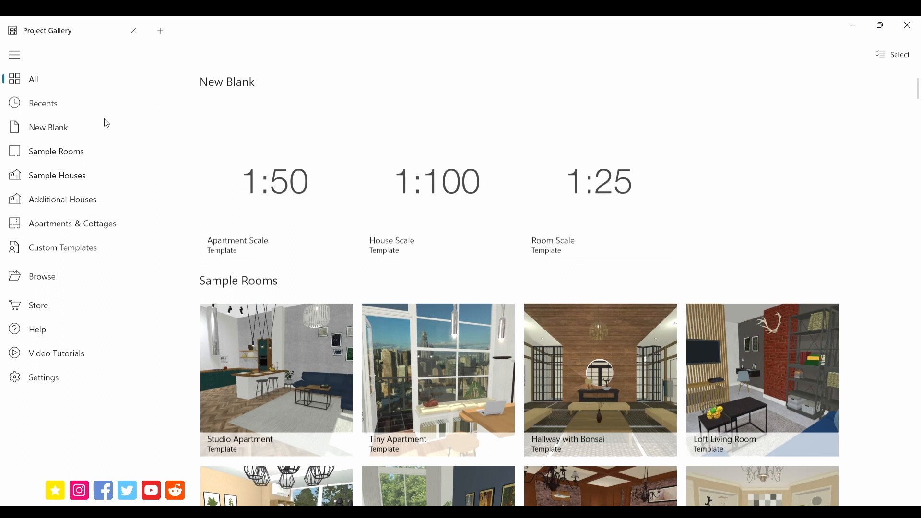
- Browse the project gallery's template categories and create a blank project from the House Scale 1:100 template
left_click(64, 135)
left_click(72, 157)
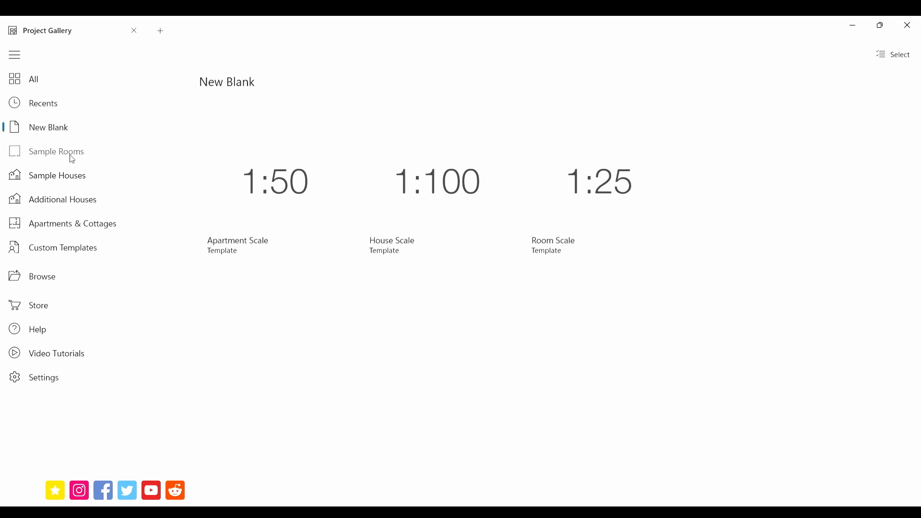
left_click(76, 182)
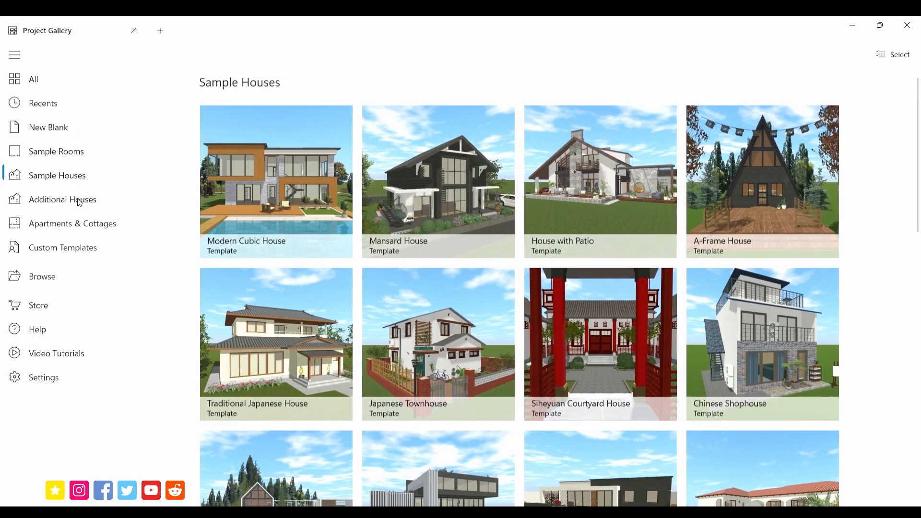
left_click(79, 200)
left_click(82, 227)
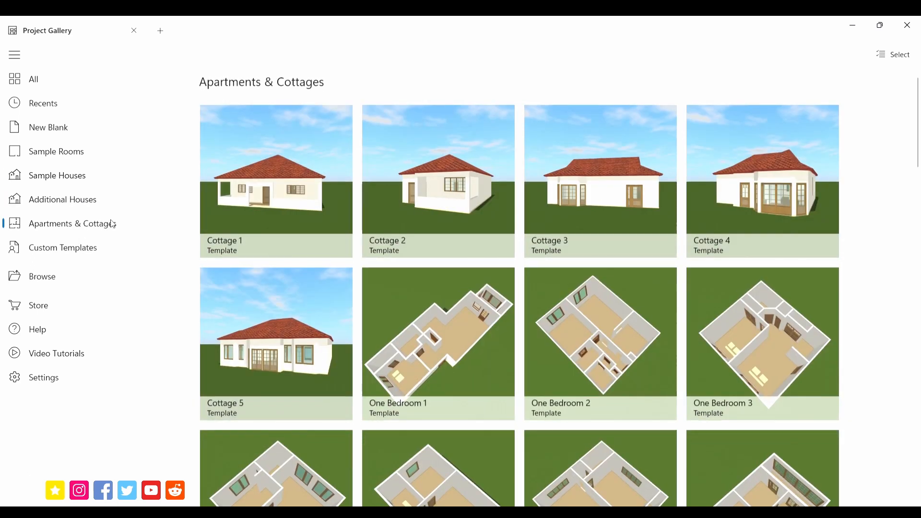
left_click(83, 249)
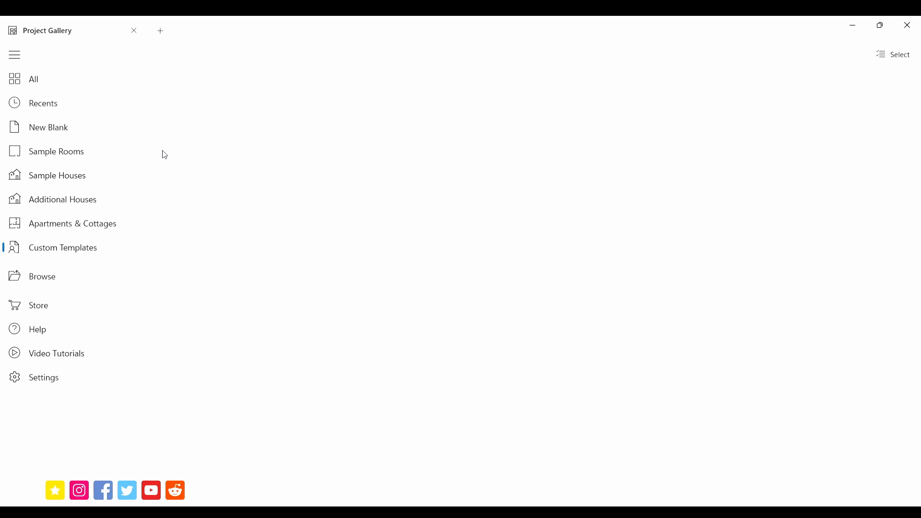
left_click(75, 88)
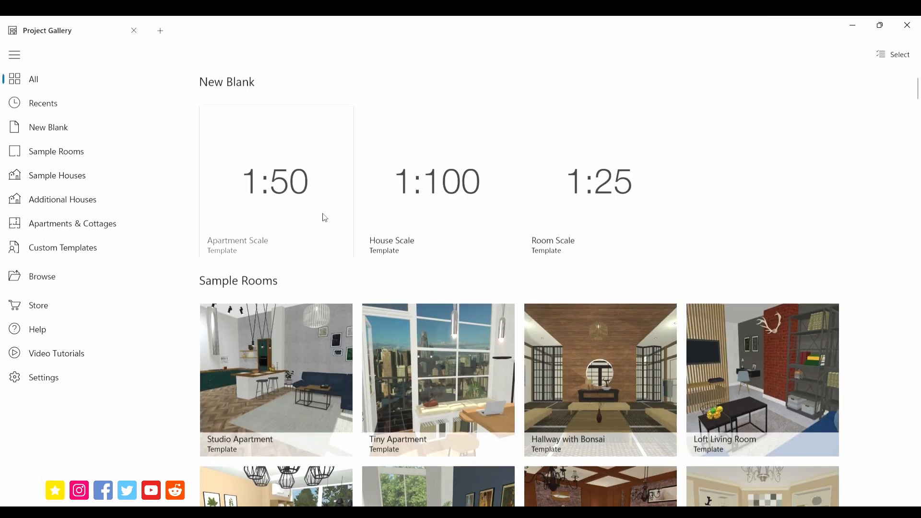
left_click(451, 220)
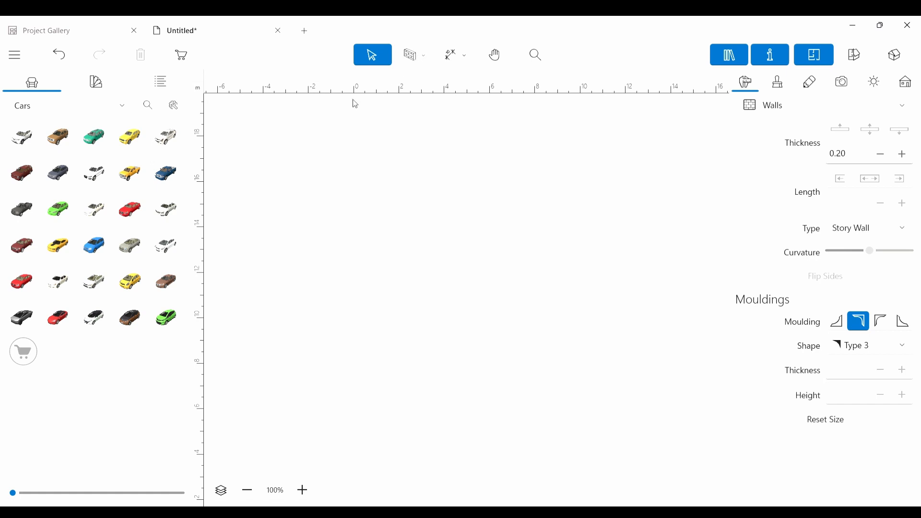
- Draw a rectangular room of about 171 m² as the outer walls of the house
key("r")
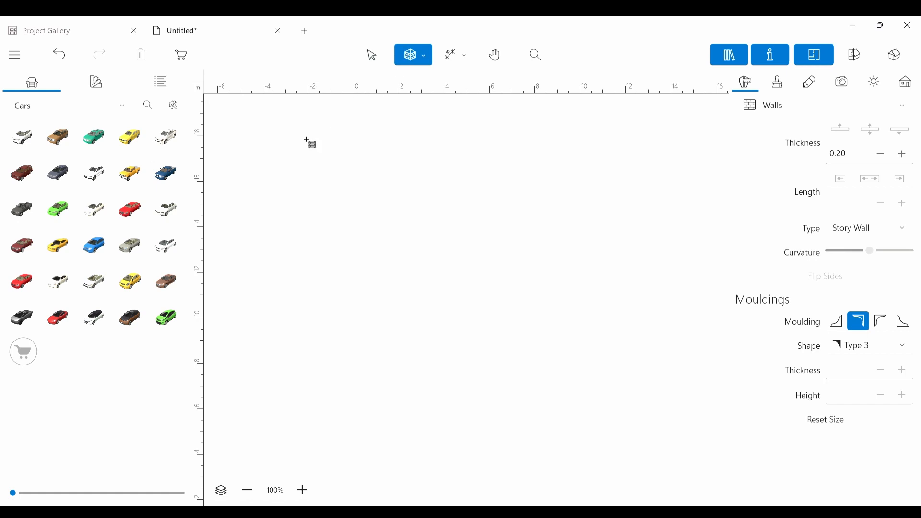
left_click_drag(290, 136, 643, 401)
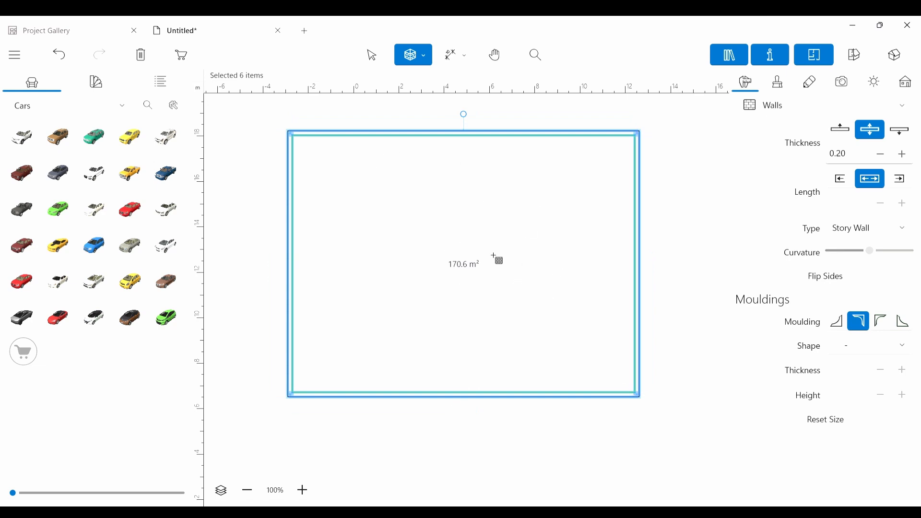
key("Escape")
left_click(266, 129)
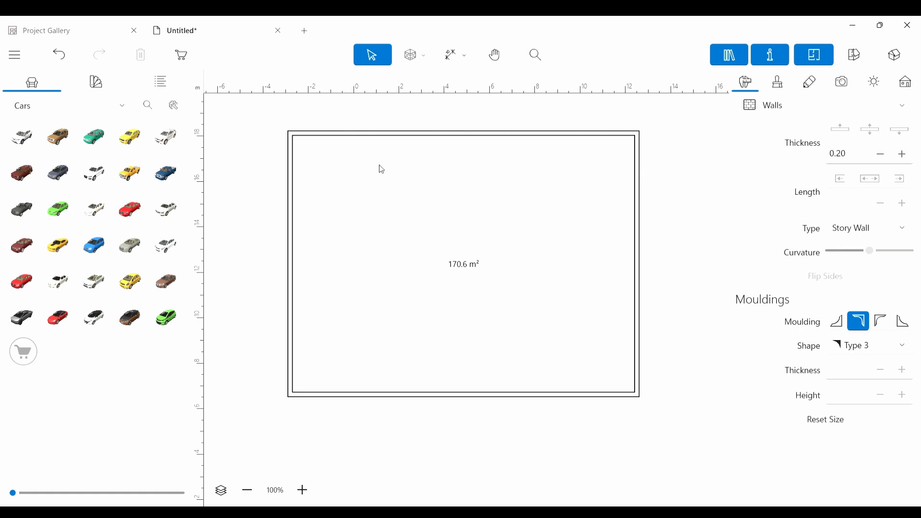
- Draw a rectangular floor about 6.40 m wide and 4.70 m deep in the room's upper-left corner
key("w")
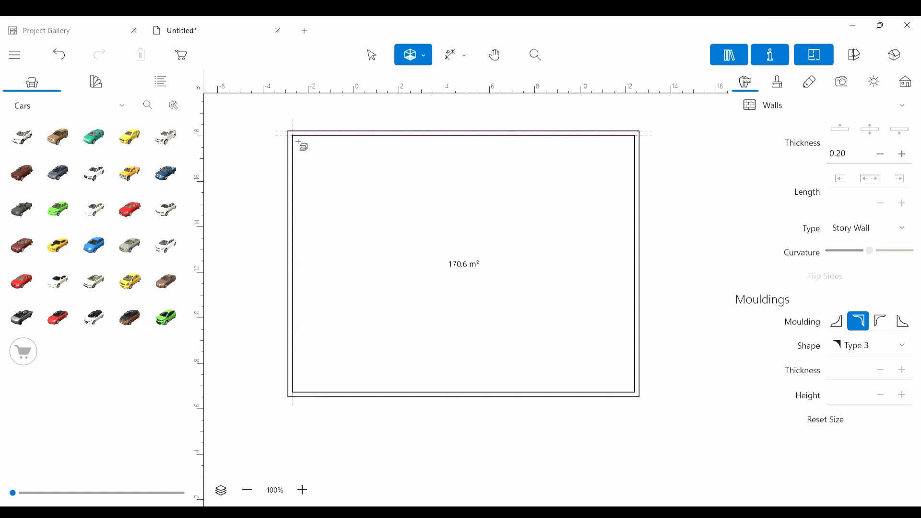
left_click_drag(301, 144, 455, 266)
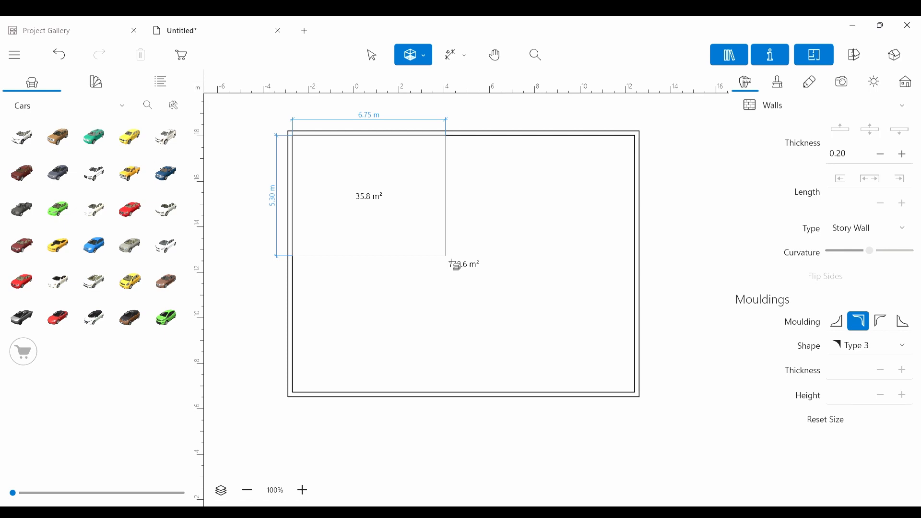
left_click_drag(451, 262, 442, 248)
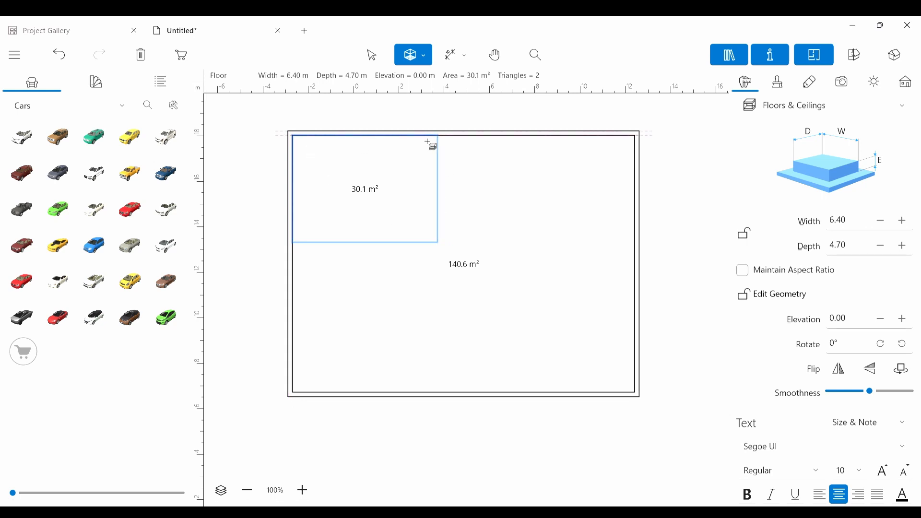
- Draw a second rectangular floor about 5.55 m wide and 4.70 m deep in the room's upper-right corner
left_click(423, 55)
left_click_drag(638, 143, 566, 207)
left_click_drag(531, 261, 514, 250)
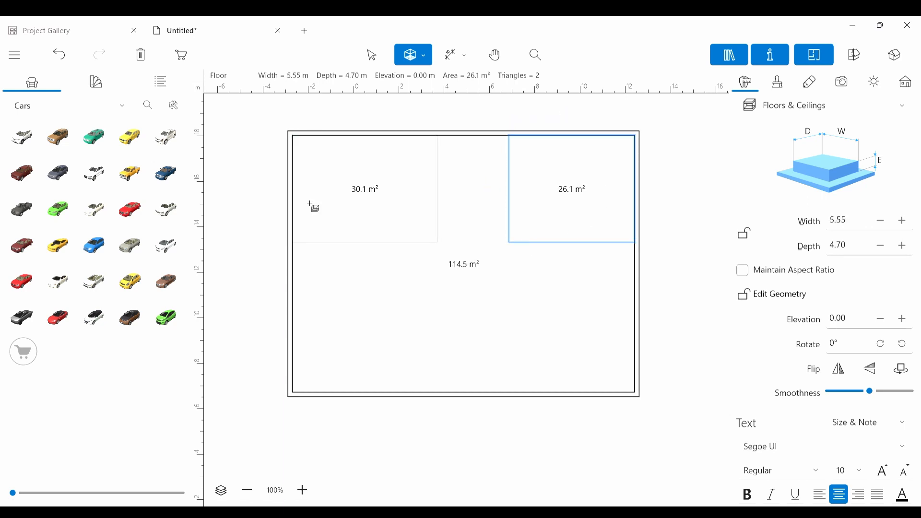
key("Escape")
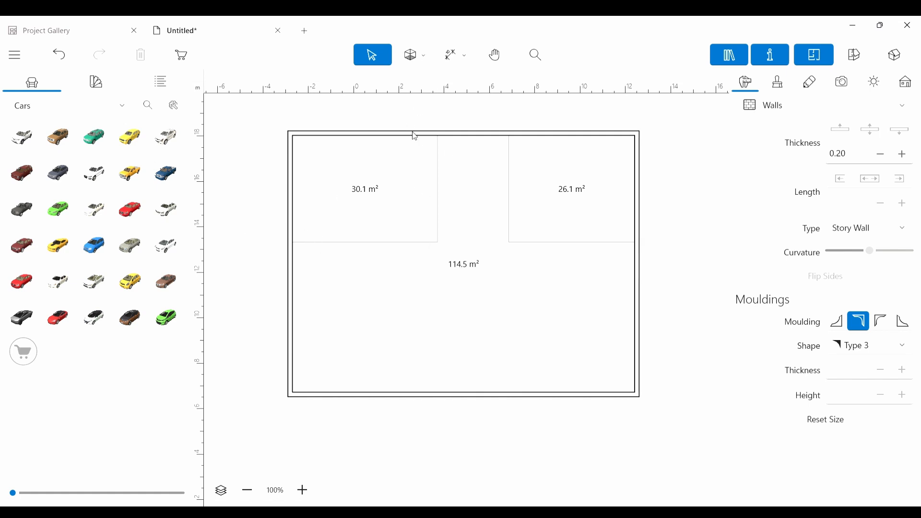
- Enclose the upper-left floor area with walls by drawing a rectangular room over it
left_click(420, 54)
left_click(364, 99)
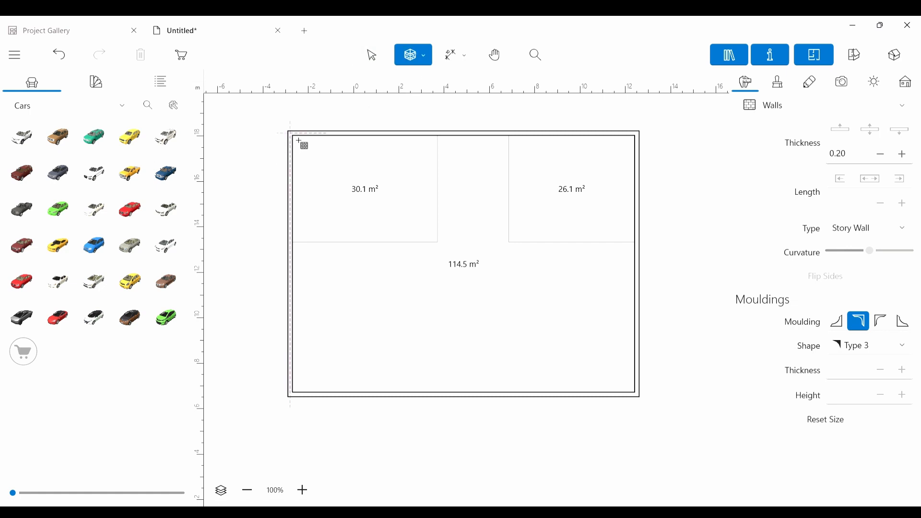
left_click_drag(300, 142, 443, 249)
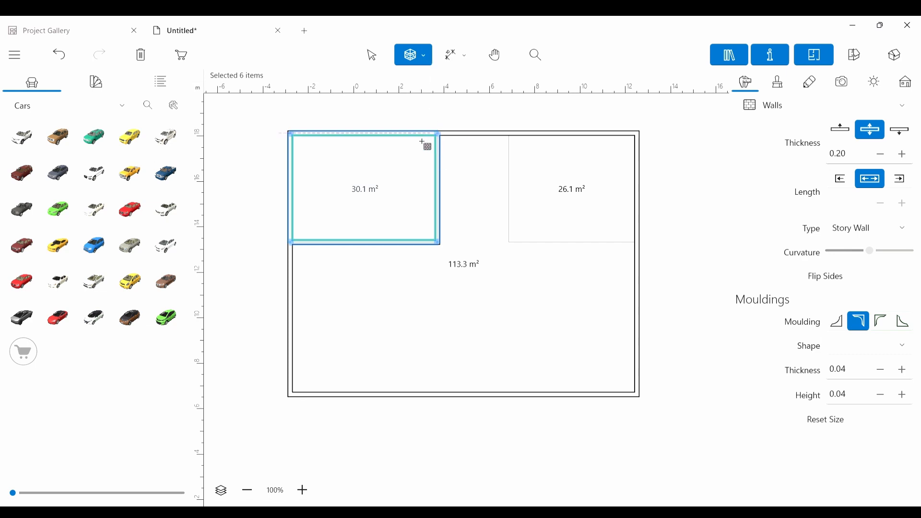
- Enclose the upper-right floor area with a vertical straight wall about 4.80 m long and a horizontal wall reaching the right outer wall
left_click(425, 56)
left_click(411, 102)
left_click_drag(512, 139, 516, 249)
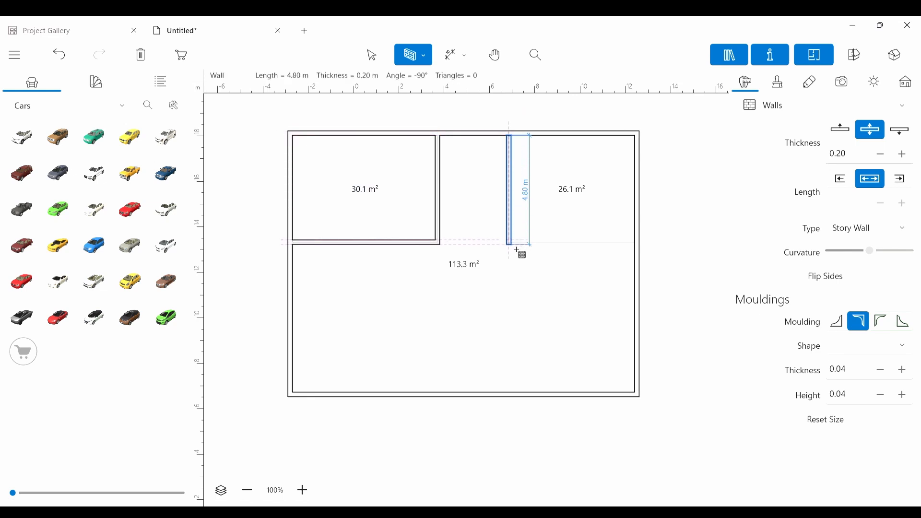
left_click(517, 250)
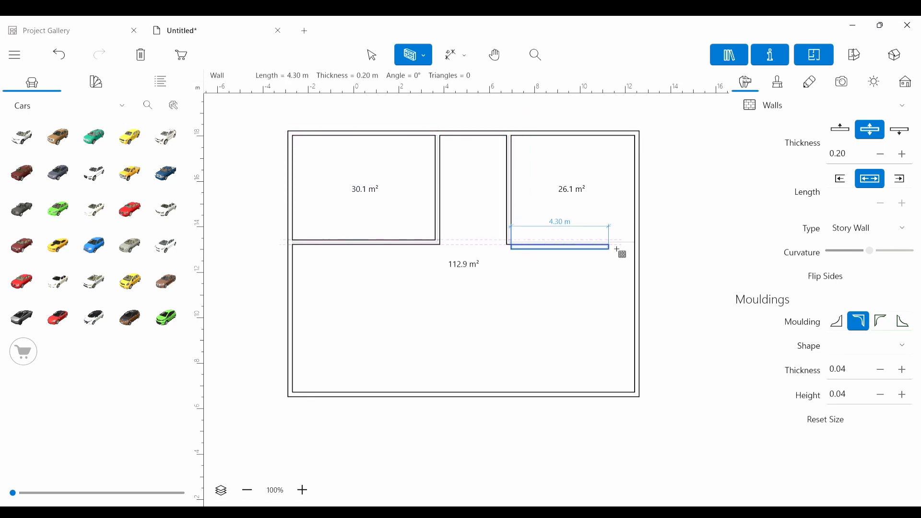
double_click(640, 251)
key("Escape")
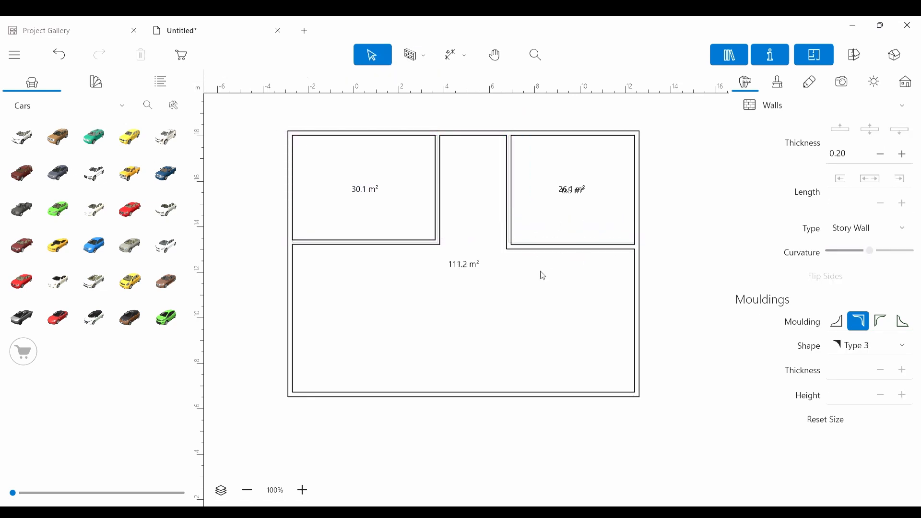
- Move the upper-right room's lower wall up to line up with the floor edge and the upper-left room's lower wall
double_click(545, 253)
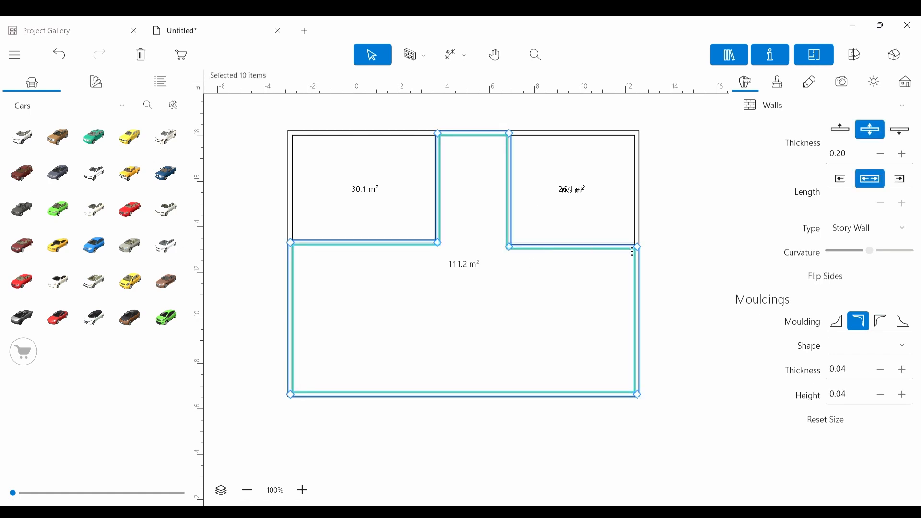
left_click(667, 233)
double_click(595, 250)
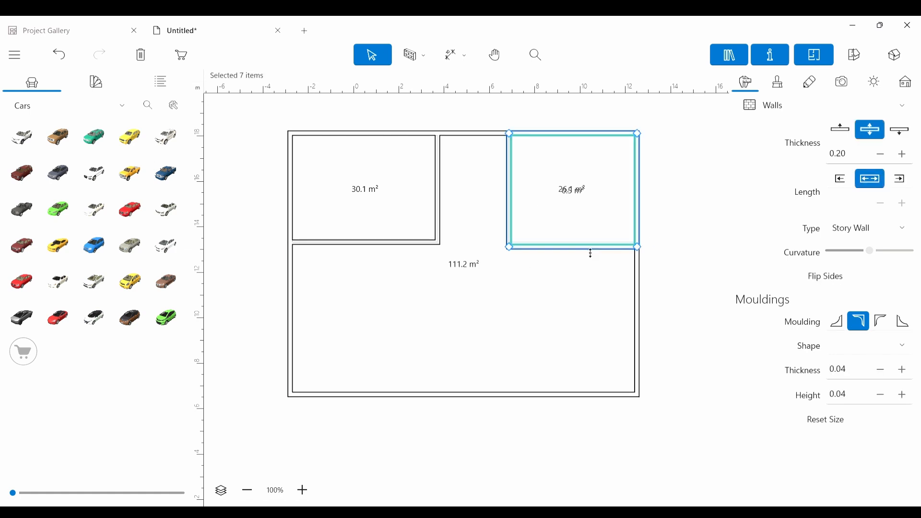
left_click(590, 250)
left_click(581, 250)
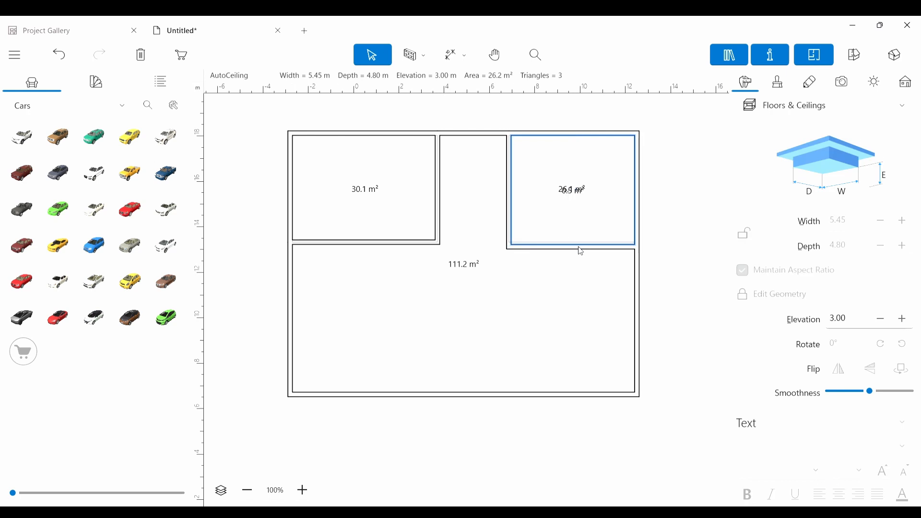
left_click(580, 250)
left_click(593, 249)
left_click(598, 253)
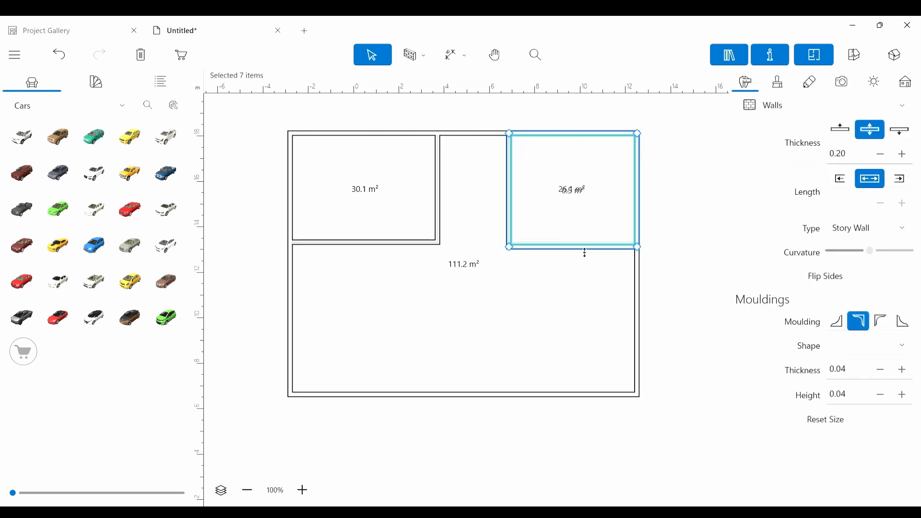
left_click_drag(585, 252, 585, 242)
left_click(709, 248)
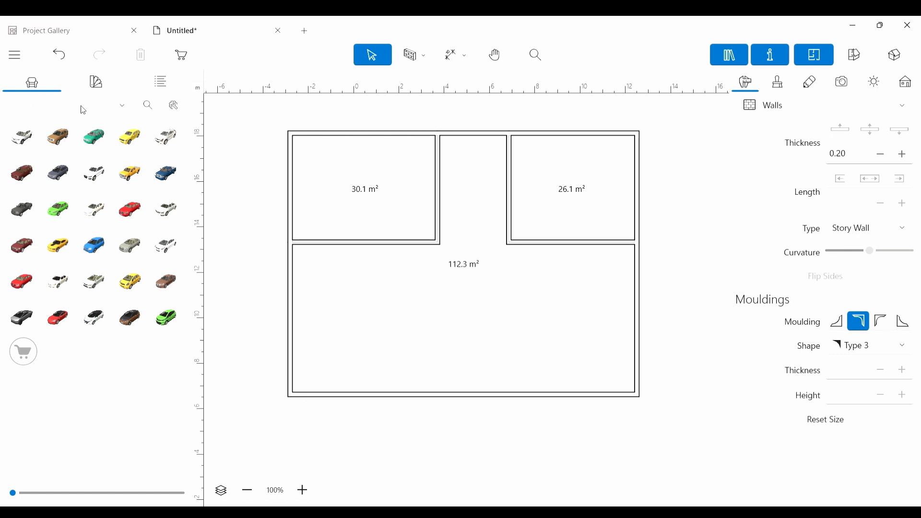
- Place a white double-leaf door about 1.51 m wide and 2.12 m high in the left outer wall of the large lower room
left_click(39, 82)
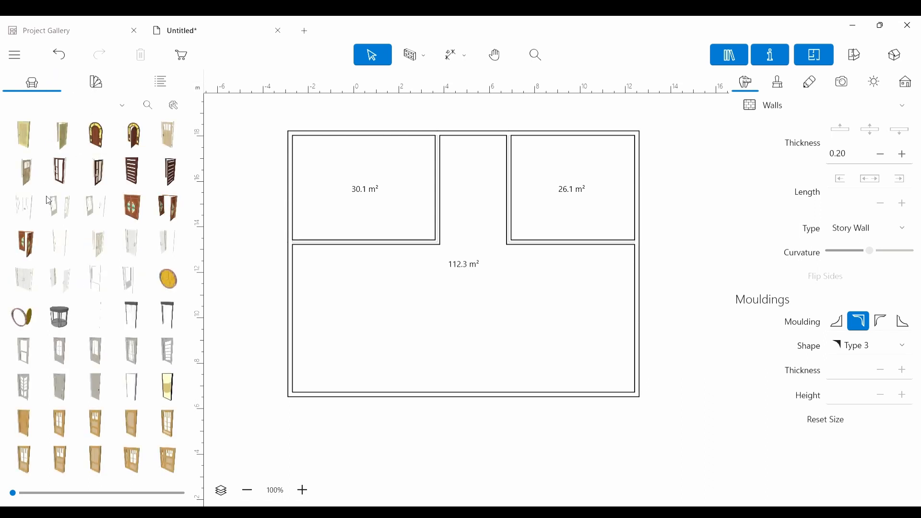
left_click(47, 213)
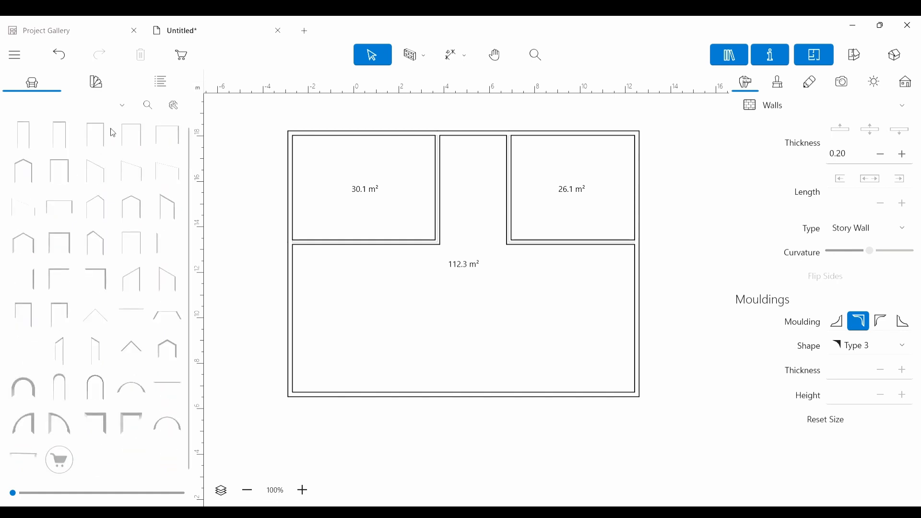
left_click(37, 242)
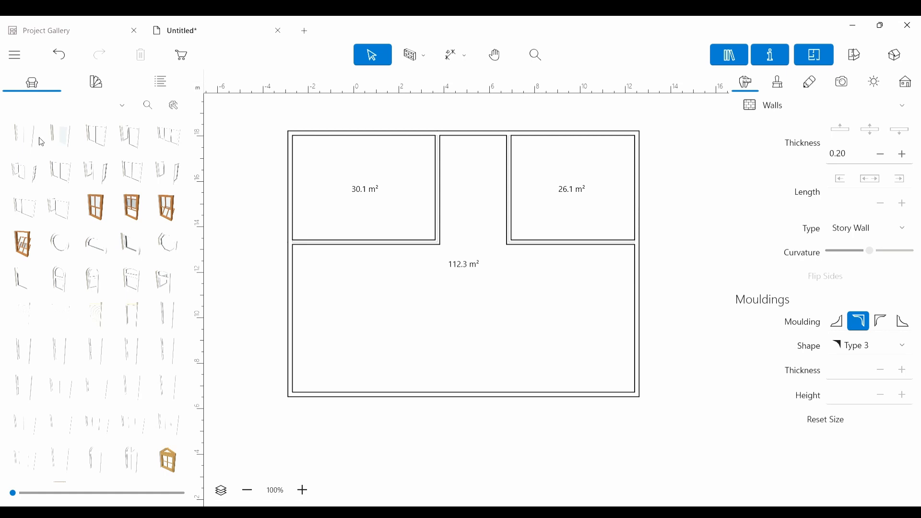
left_click(38, 86)
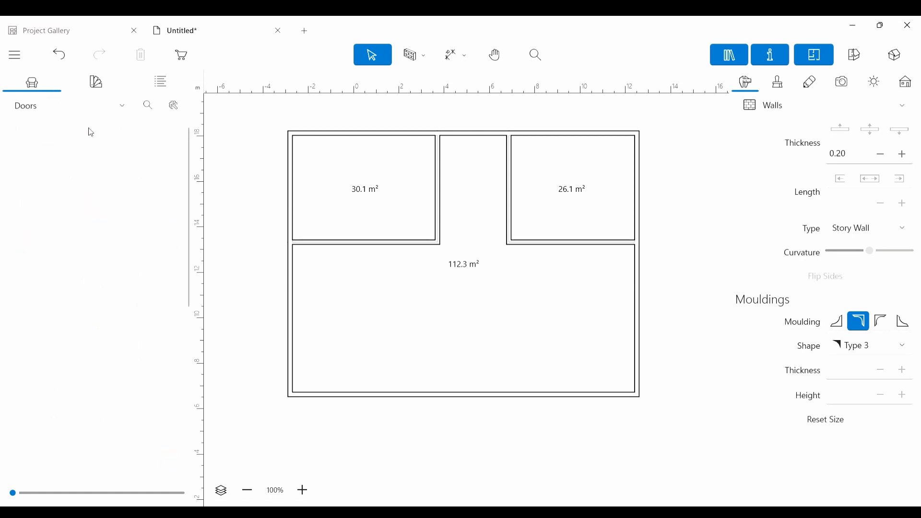
scroll(126, 199, "down", 4)
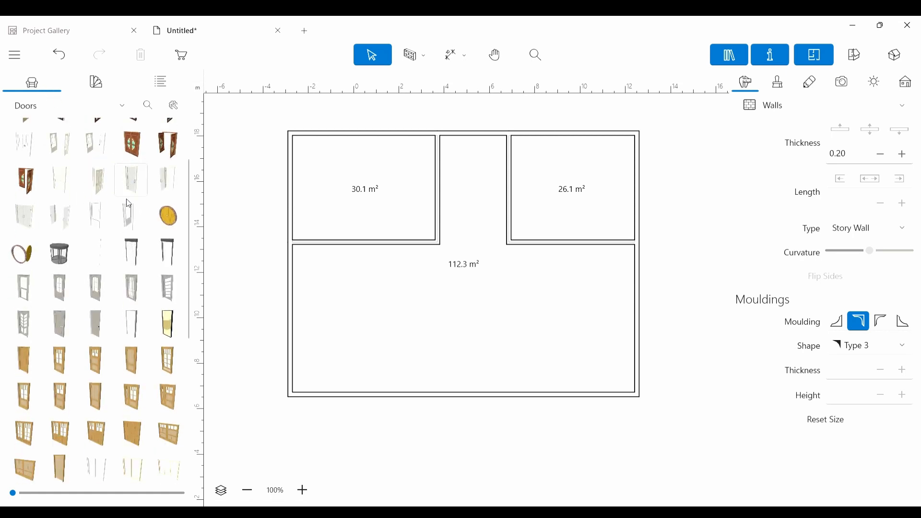
scroll(132, 206, "down", 1)
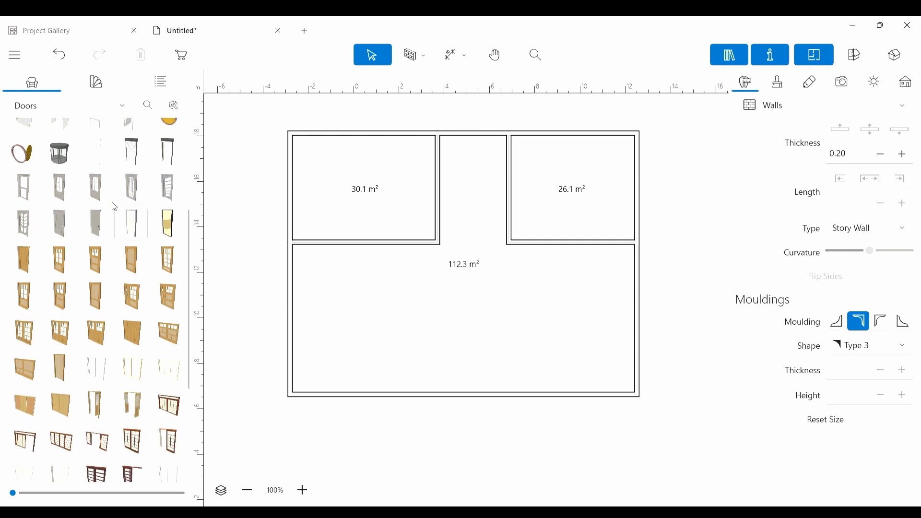
scroll(100, 242, "up", 2)
scroll(100, 251, "up", 3)
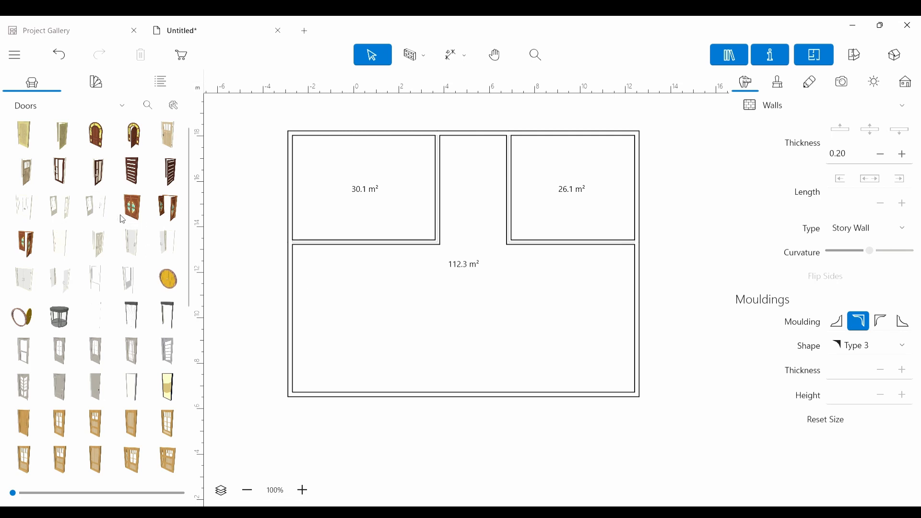
left_click_drag(170, 245, 298, 315)
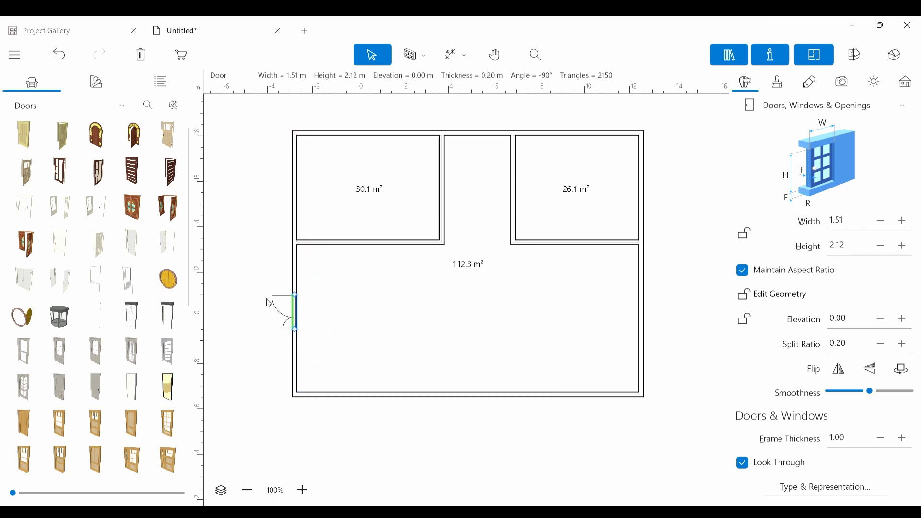
left_click(237, 300)
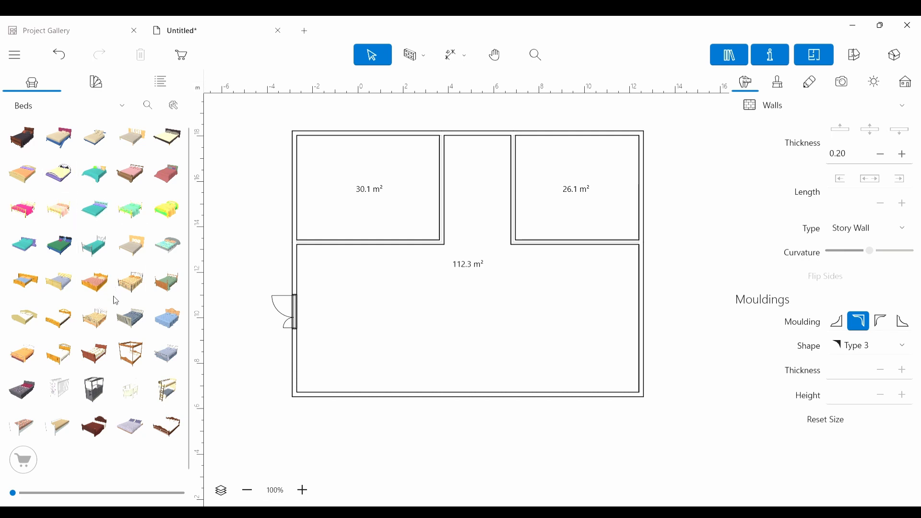
- Place a double bed in the upper-left room and rotate it to about 95° so its headboard faces the left wall
left_click_drag(100, 321, 346, 188)
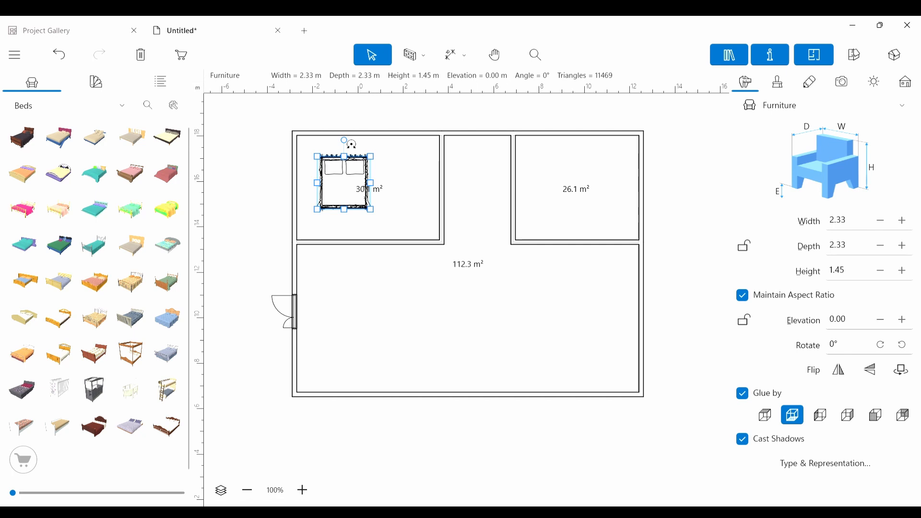
left_click(345, 135)
left_click(348, 165)
left_click_drag(344, 140, 315, 194)
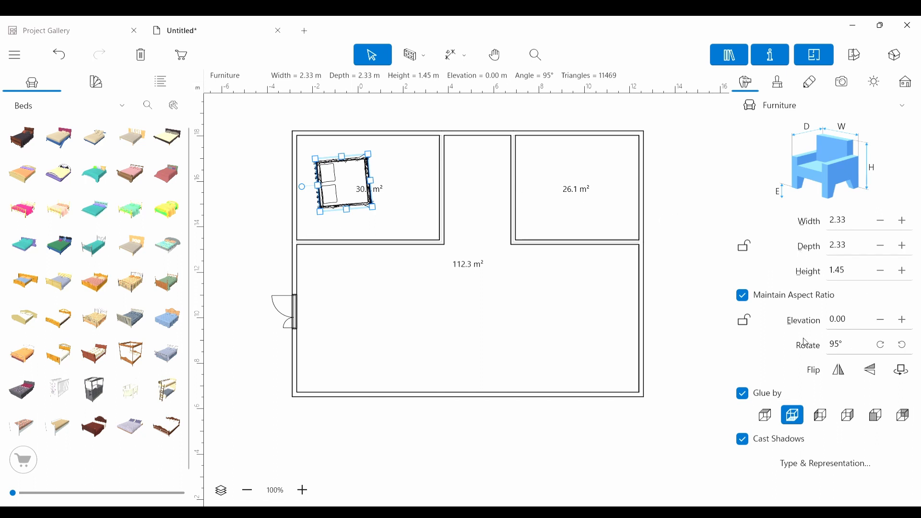
- Set the bed's rotation to exactly 90°
left_click(854, 350)
left_click(849, 351)
key("BackSpace")
key("BackSpace")
left_click(401, 239)
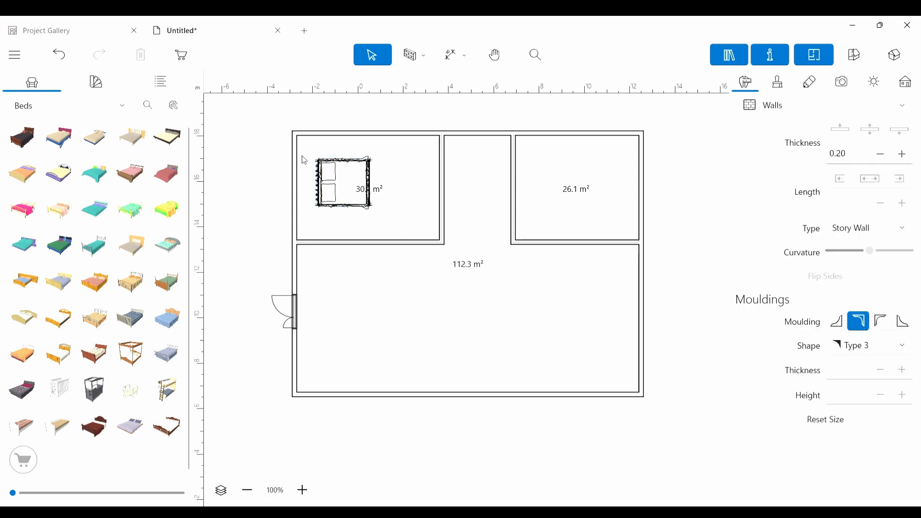
- Try a rotation of 180° for the bed
left_click(354, 185)
left_click(852, 351)
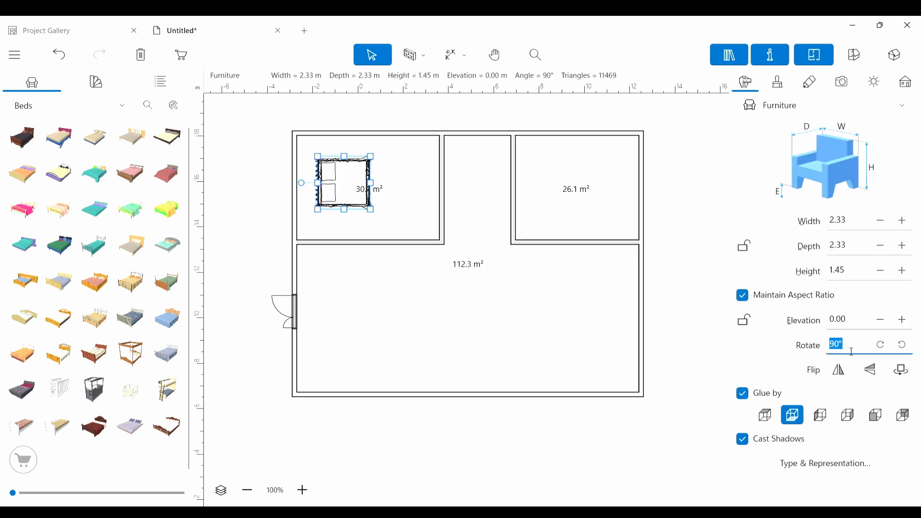
type("180")
key("Return")
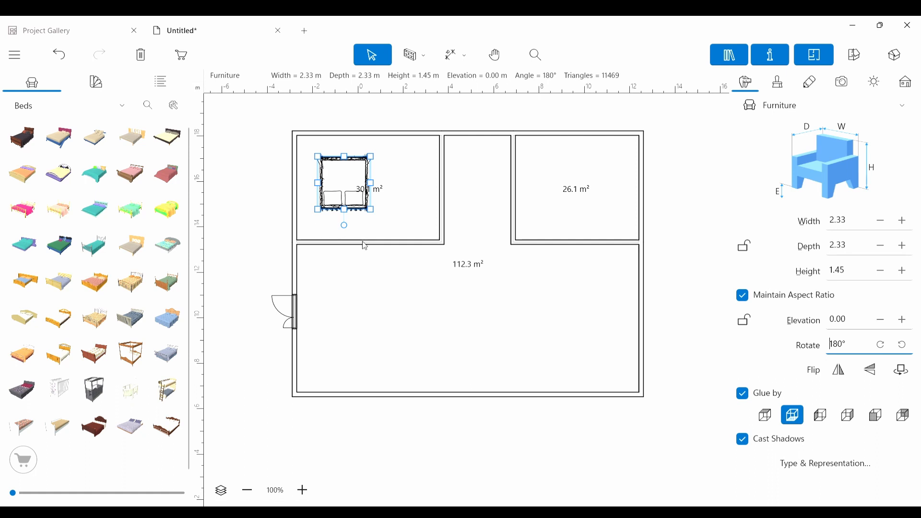
- Set the bed's rotation back to 90° and move it against the upper-left room's left wall
double_click(837, 350)
type("9")
key("Return")
left_click_drag(349, 188, 328, 187)
left_click(224, 254)
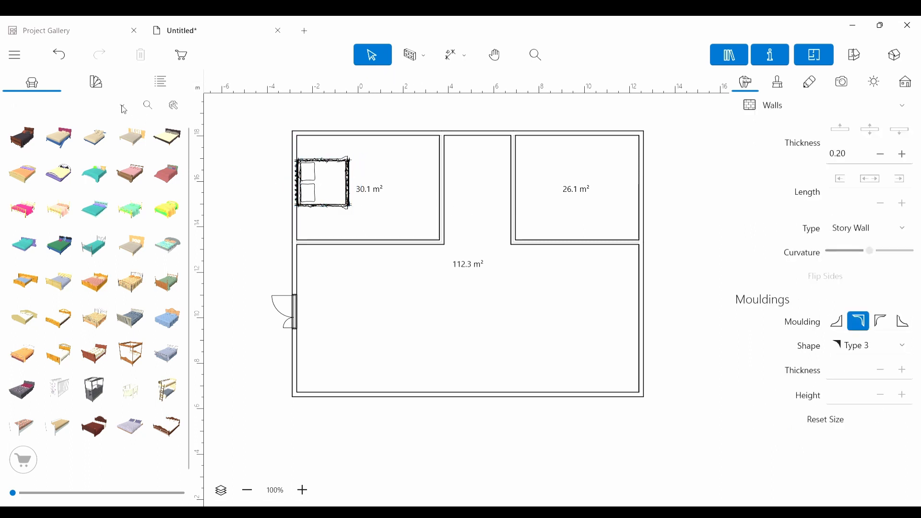
- Place a 1.03 m wide door in the left wall of the upper-right room and flip it horizontally
left_click(121, 105)
left_click(52, 193)
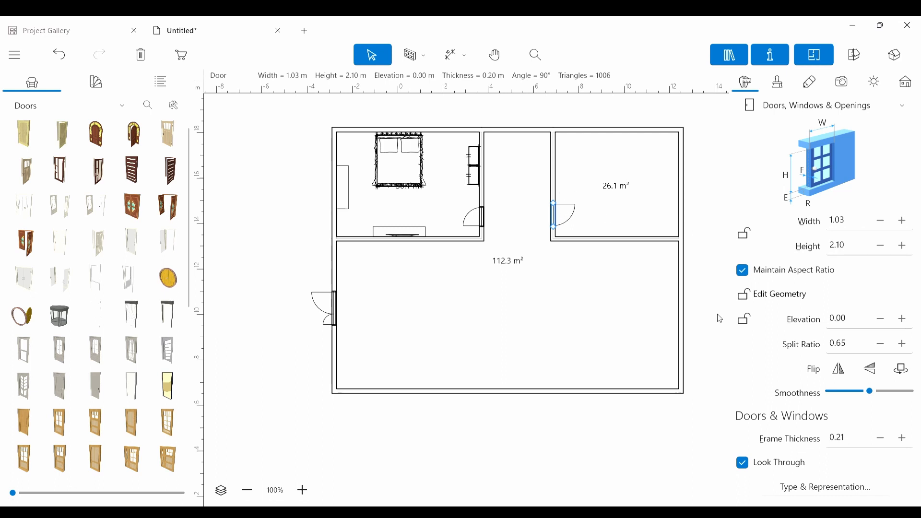
left_click(840, 372)
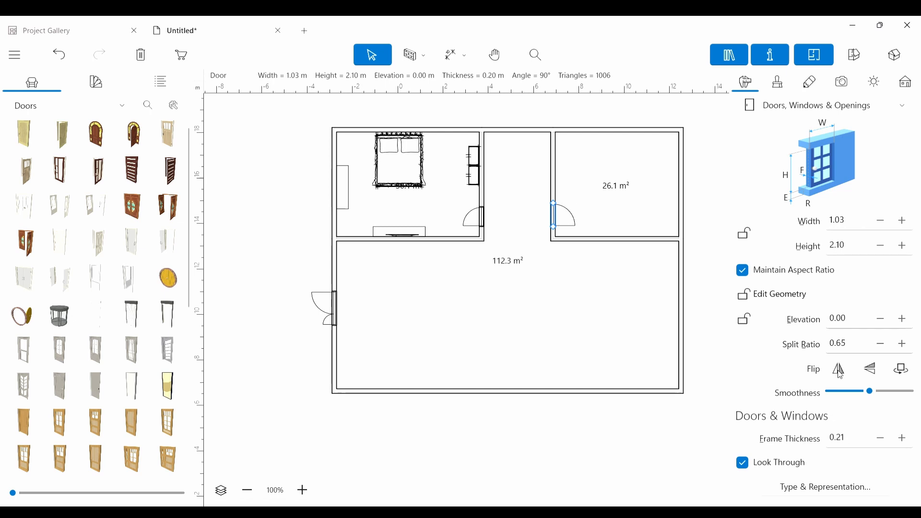
- Try the door's other flip options, leaving it opening into the upper-right room, and shift it slightly down the wall
left_click(873, 373)
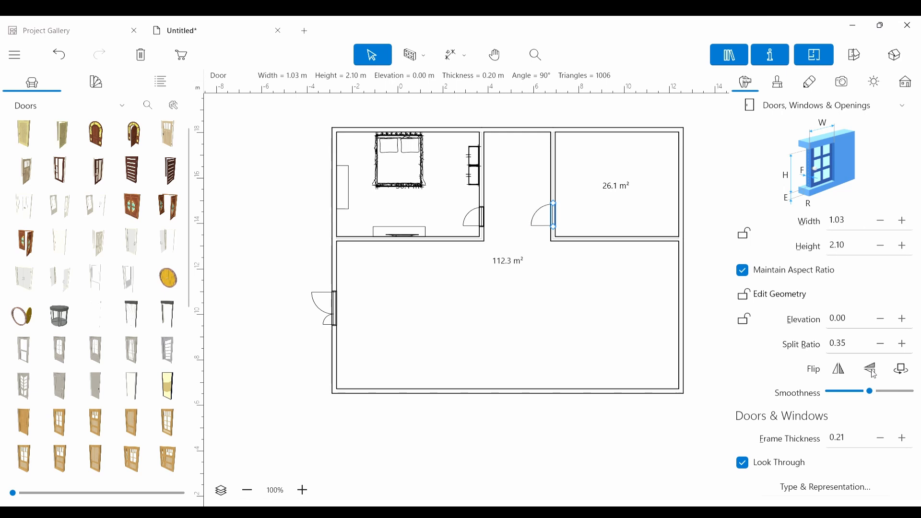
left_click(873, 373)
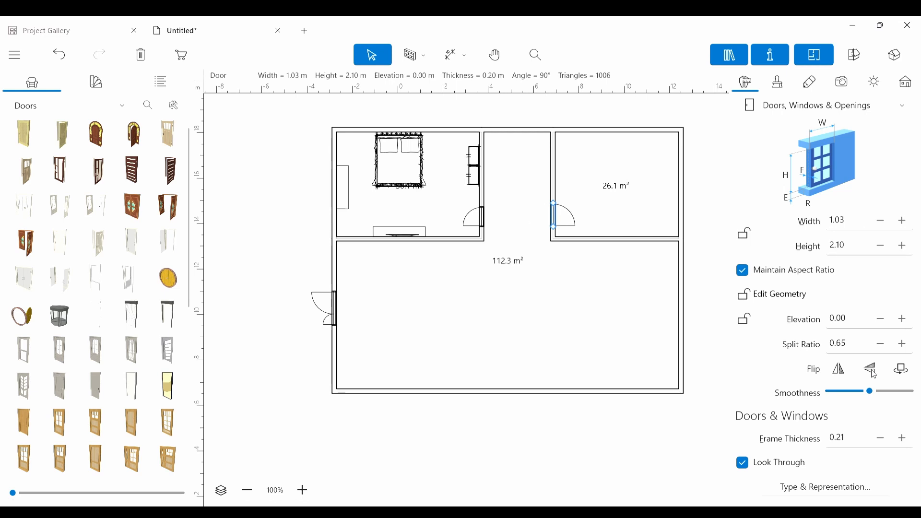
left_click(900, 373)
left_click(901, 373)
left_click(872, 371)
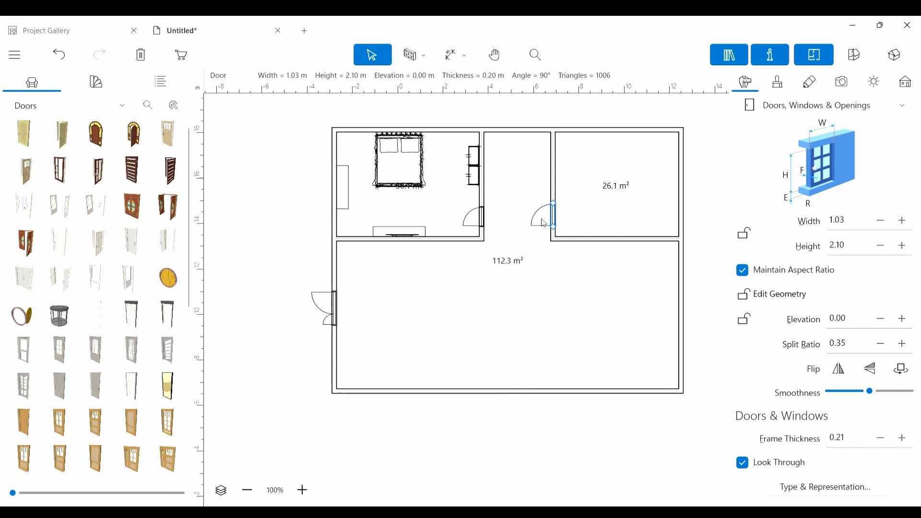
left_click(840, 369)
left_click(869, 370)
left_click_drag(563, 218, 562, 220)
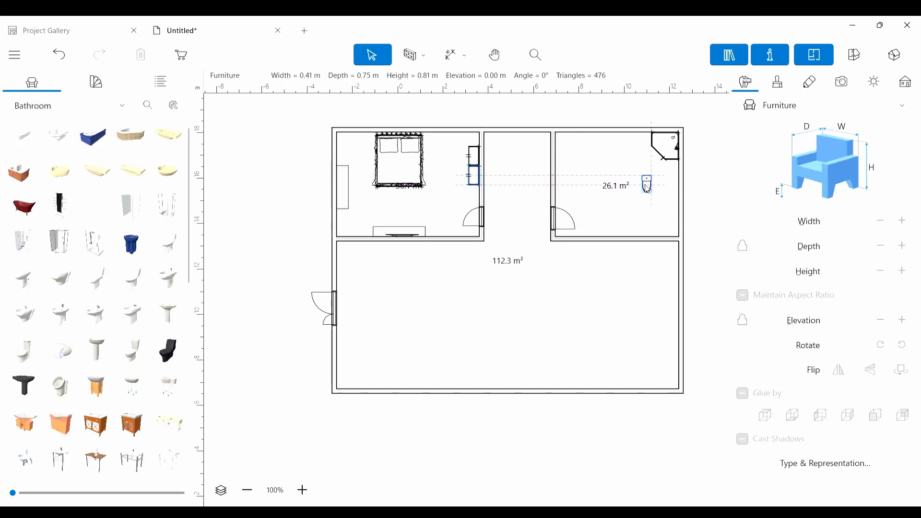
- Place a toilet against the right wall and a washbasin against the lower wall of the upper-right room
left_click_drag(648, 184, 666, 213)
left_click_drag(23, 386, 646, 231)
key("Escape")
- Browse the library's decorations and electronic appliances for objects to furnish the remaining area
left_click(108, 106)
left_click(47, 254)
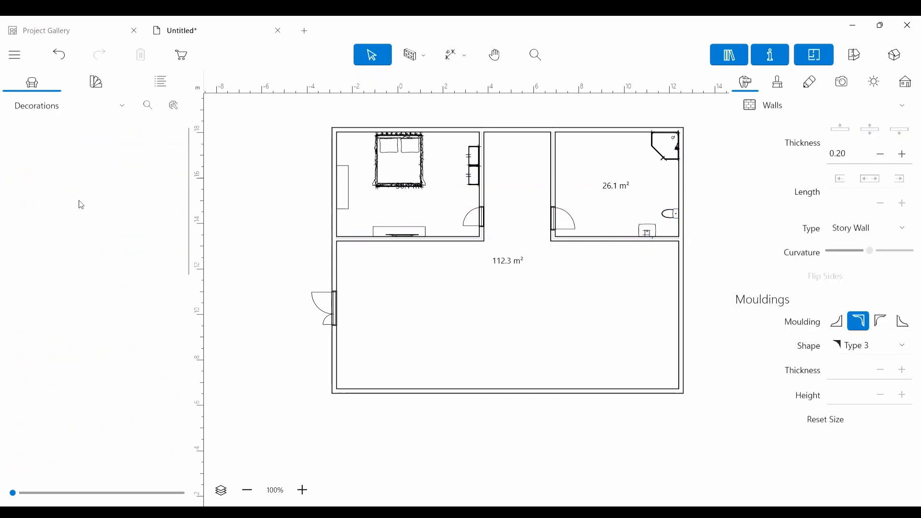
scroll(94, 261, "down", 4)
scroll(95, 260, "down", 5)
left_click(124, 111)
left_click(57, 131)
left_click(124, 111)
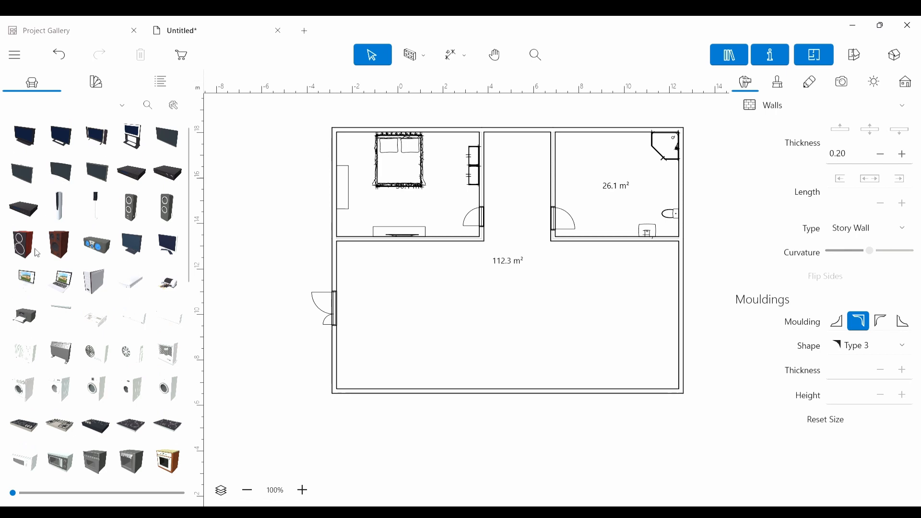
left_click(47, 281)
scroll(76, 268, "down", 5)
- Place a furniture piece from the library in the large lower room, rotate it a quarter turn and reposition it
left_click(121, 105)
left_click(78, 247)
scroll(78, 247, "down", 5)
left_click_drag(21, 349, 516, 328)
left_click_drag(519, 288, 477, 328)
left_click_drag(521, 332, 526, 309)
key("Escape")
- Enclose the kitchen area below the upper-right room with walls and place a rectangular opening 1.80 m wide and 2.10 m high in its left wall
left_click(410, 55)
left_click_drag(679, 318, 576, 389)
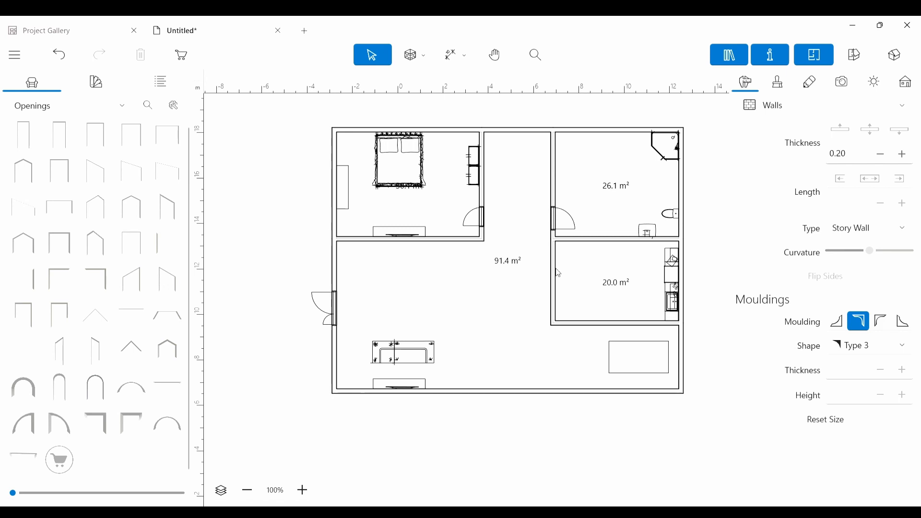
left_click(120, 105)
left_click_drag(126, 143, 552, 305)
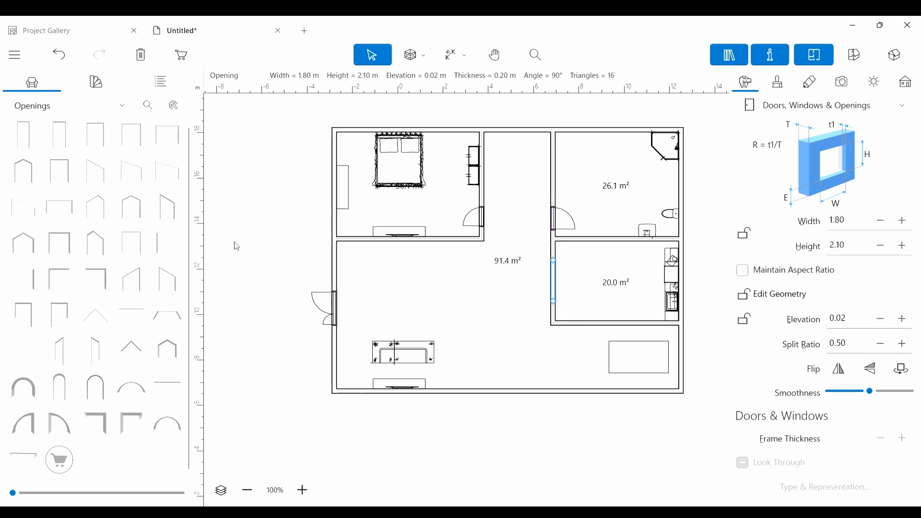
left_click(261, 245)
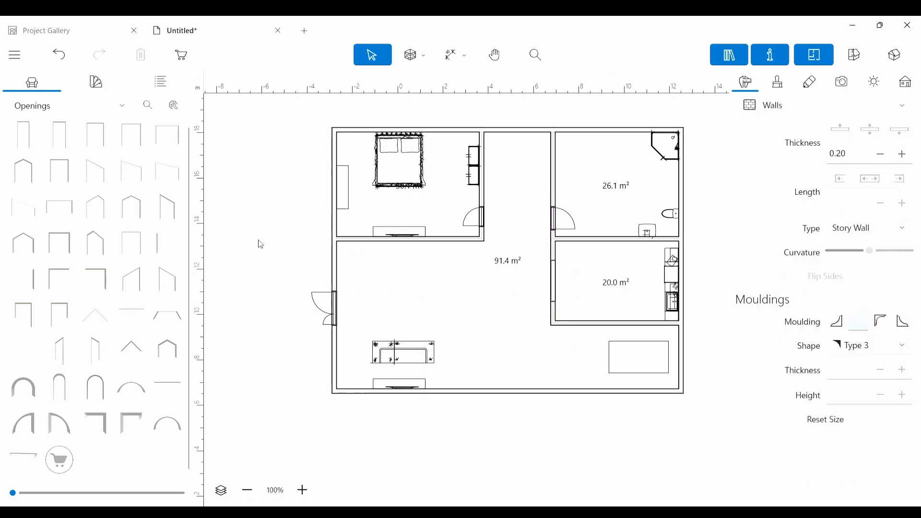
- Inspect the furnished rooms, doors and kitchen opening of the house in the 3D view from several angles
left_click(894, 55)
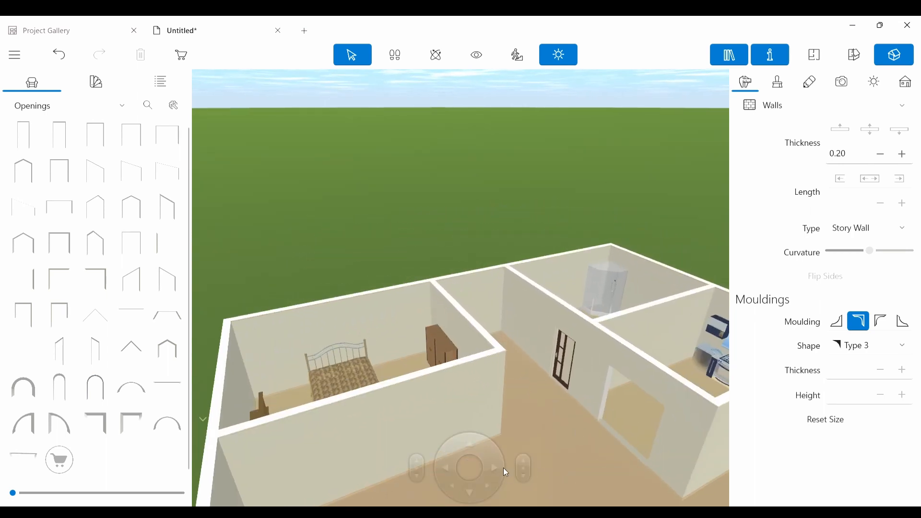
left_click(497, 469)
left_click(438, 466)
left_click(463, 486)
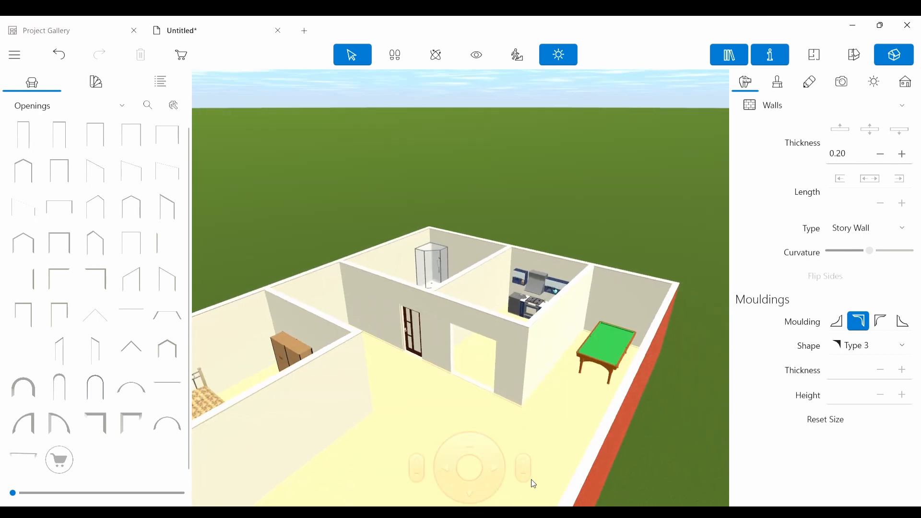
left_click(522, 475)
left_click(522, 475)
left_click(522, 475)
scroll(483, 349, "up", 3)
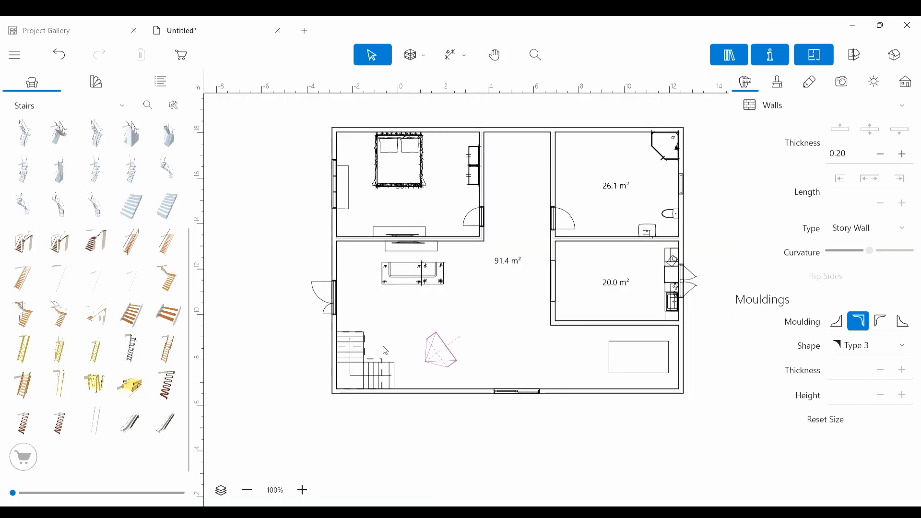
- Replace the stairs in the large room's lower-left corner with an L-shaped wooden staircase rotated 90° and fitted against both outer walls
left_click(356, 373)
left_click(141, 54)
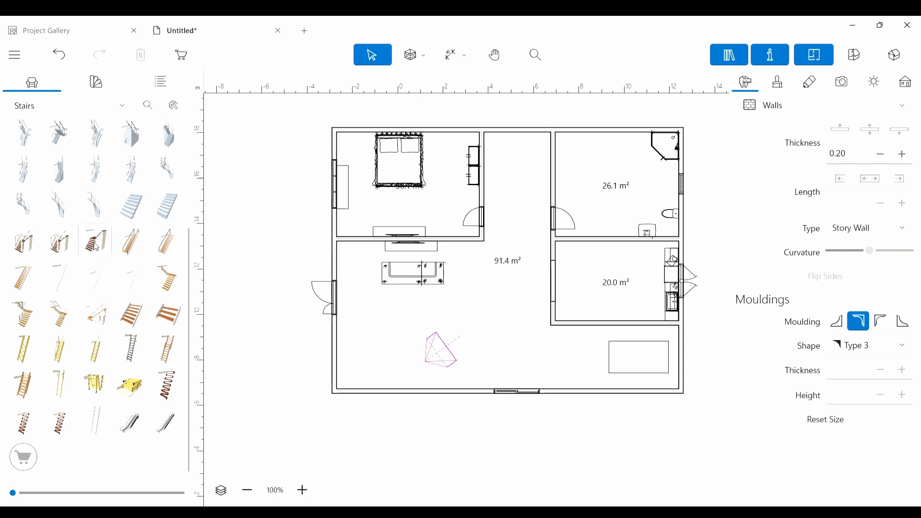
left_click_drag(96, 247, 381, 357)
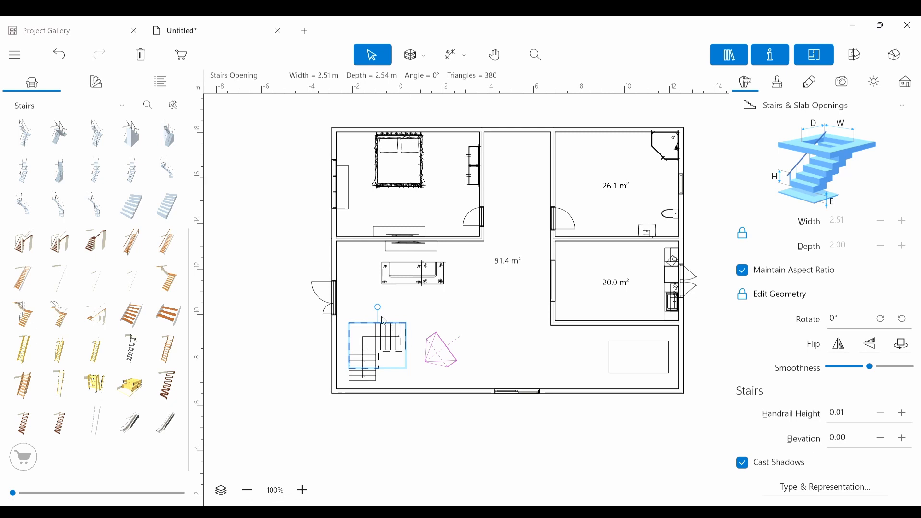
left_click_drag(378, 308, 354, 371)
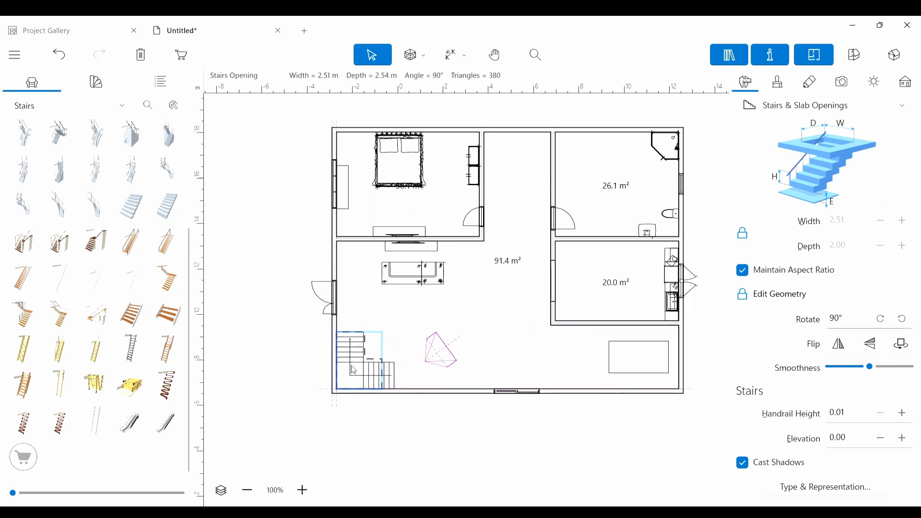
left_click(343, 439)
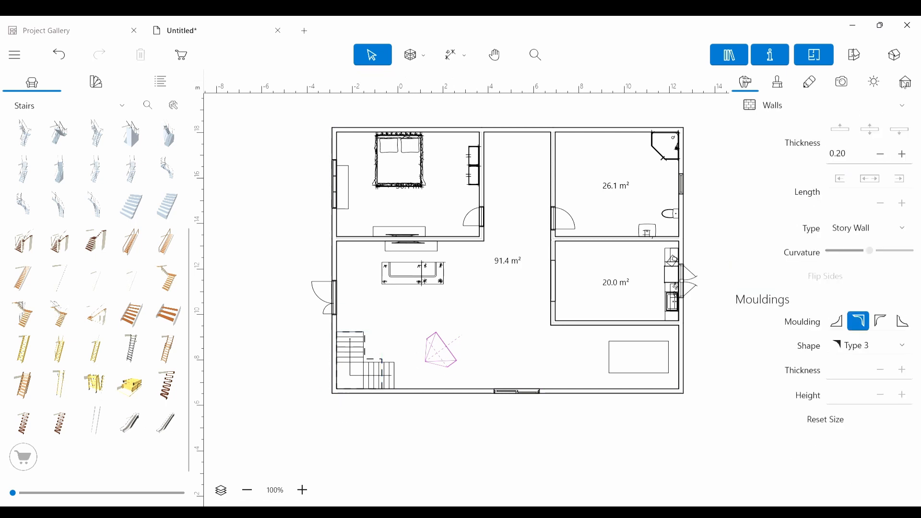
- Examine the corner staircase in the 3D view from another angle
left_click(895, 55)
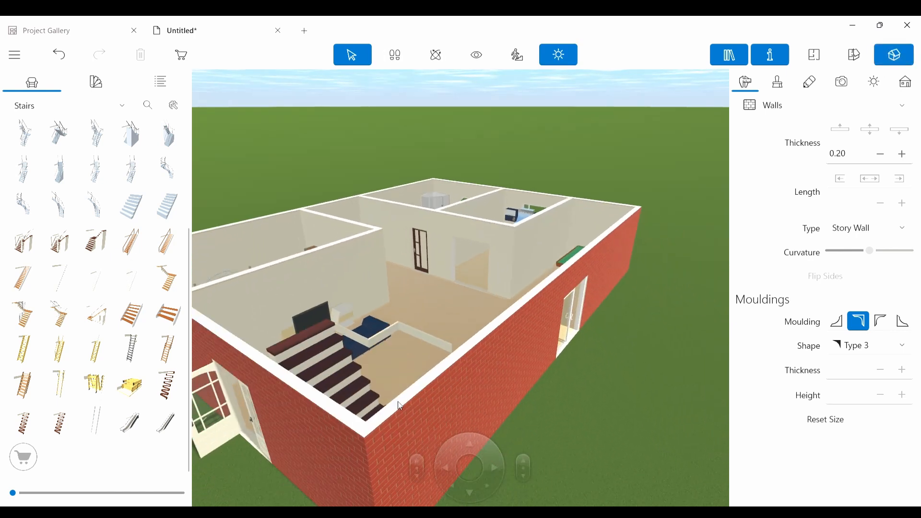
left_click(444, 464)
left_click(468, 449)
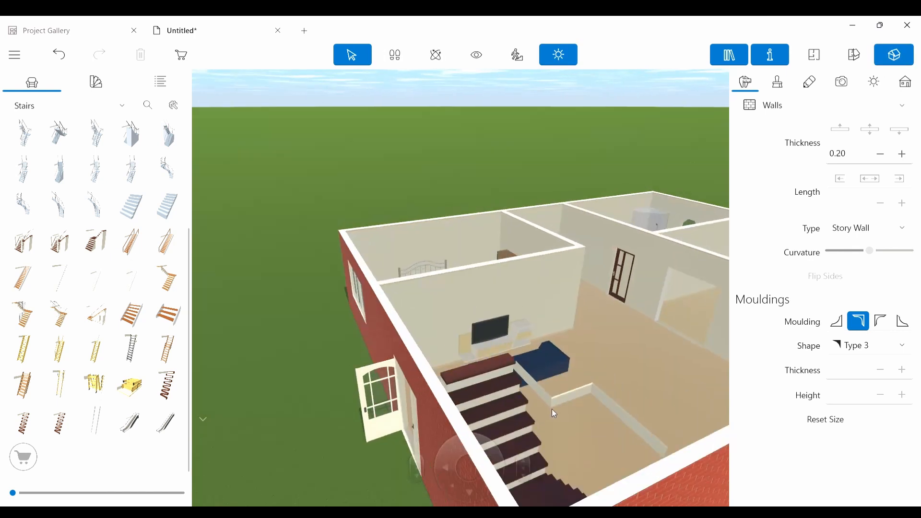
- Examine the large room, pool table area and corner staircase in the 3D view from above
left_click_drag(556, 438, 543, 486)
left_click(496, 471)
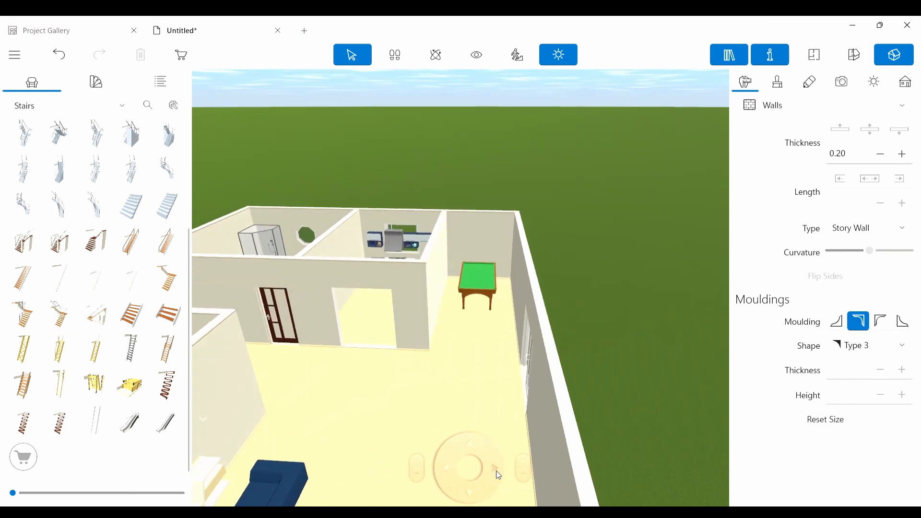
left_click(471, 492)
left_click(471, 442)
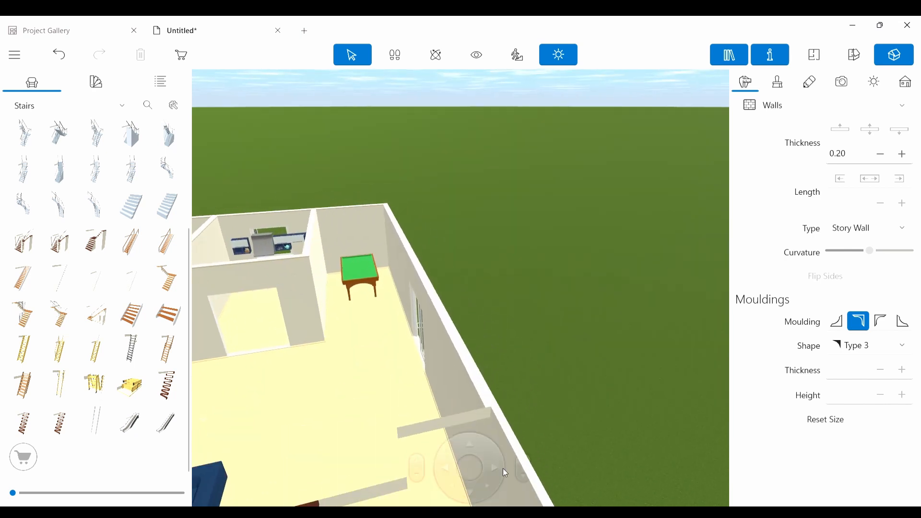
left_click(521, 474)
scroll(376, 362, "up", 1)
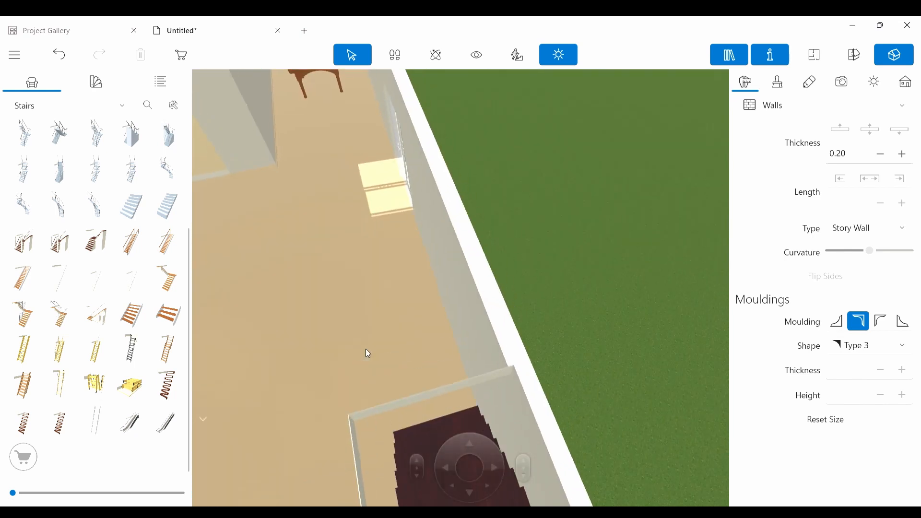
scroll(365, 349, "down", 3)
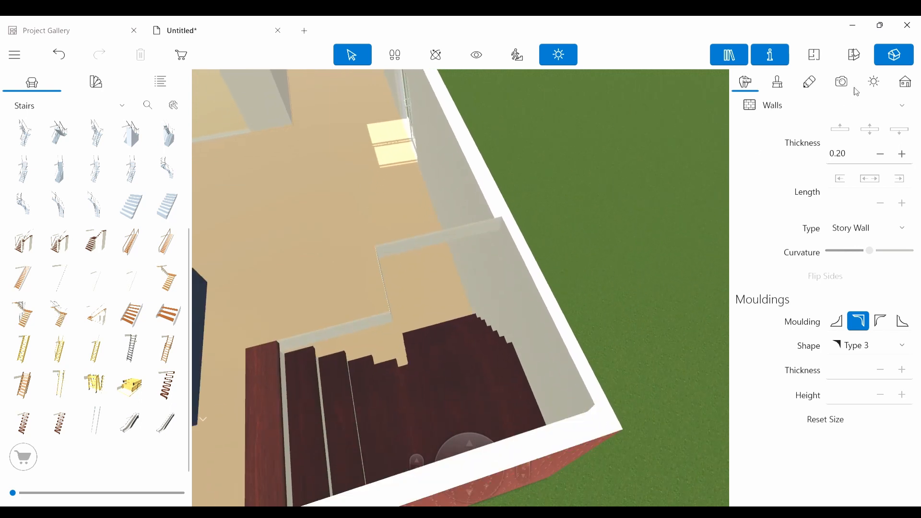
- In the 2D plan's building settings, add a new story above the furnished floor and switch through the stories to compare them
left_click(825, 58)
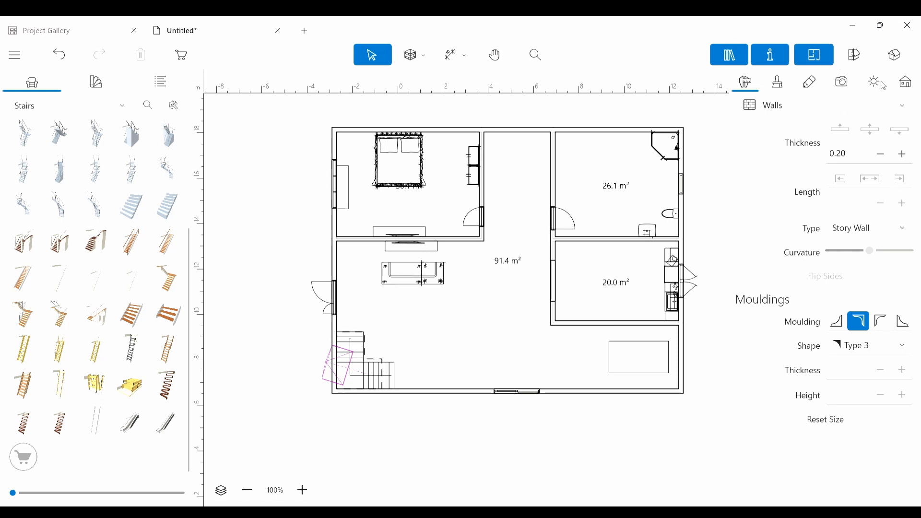
left_click(906, 85)
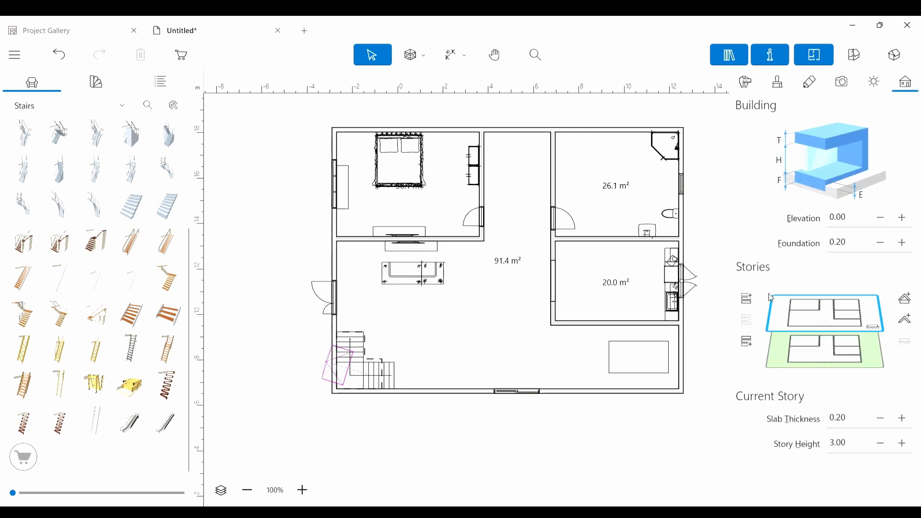
left_click(818, 357)
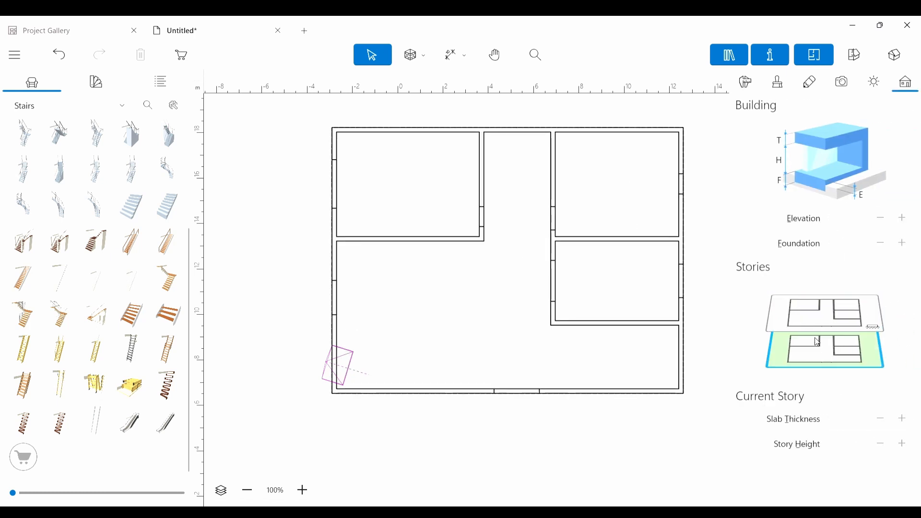
left_click(822, 321)
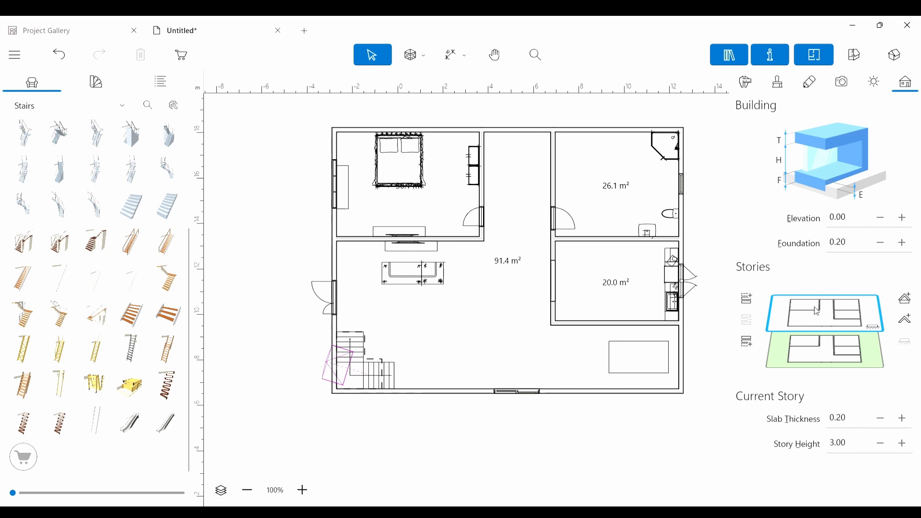
left_click(750, 300)
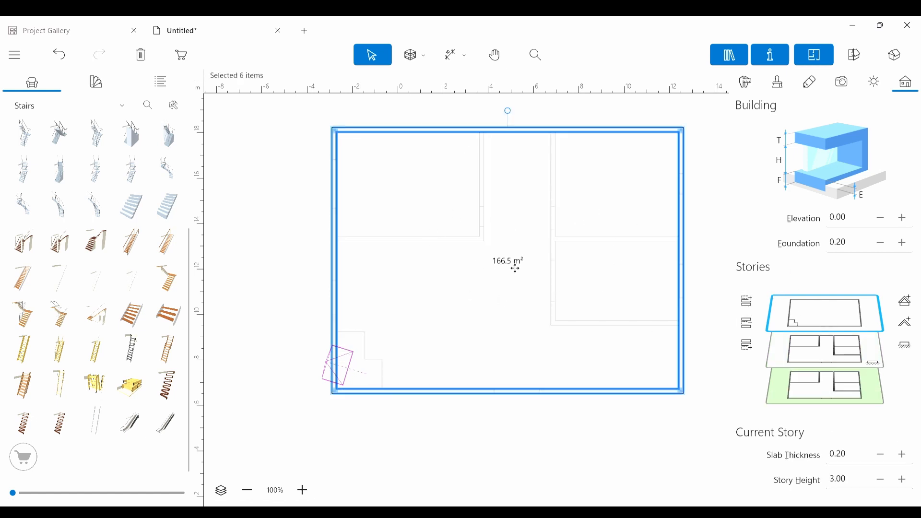
left_click(844, 362)
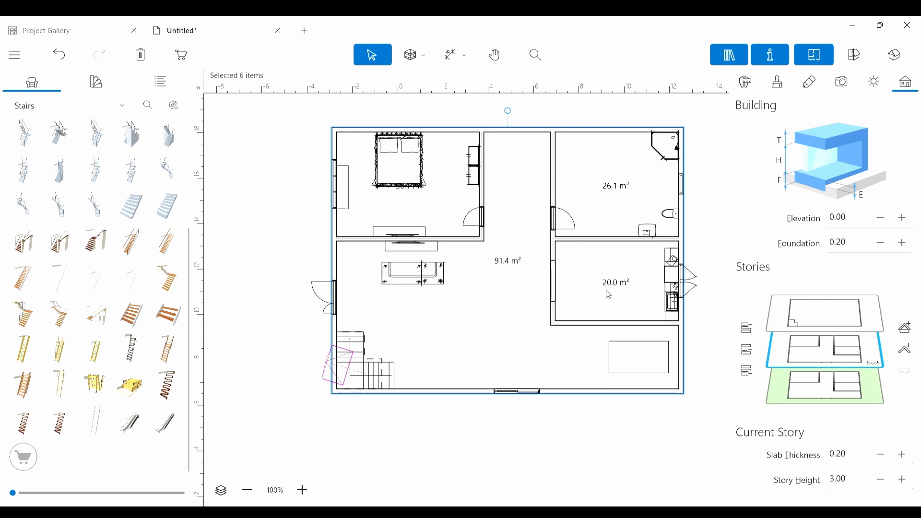
left_click(828, 399)
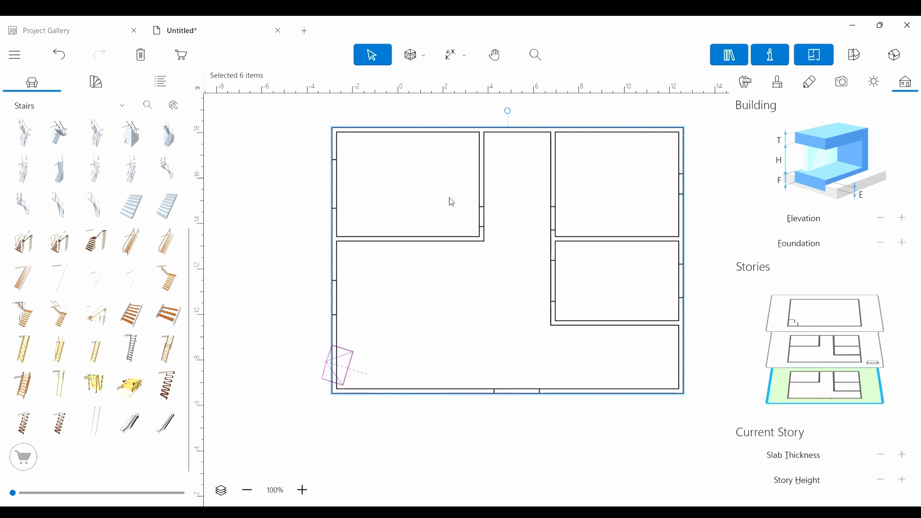
left_click(842, 322)
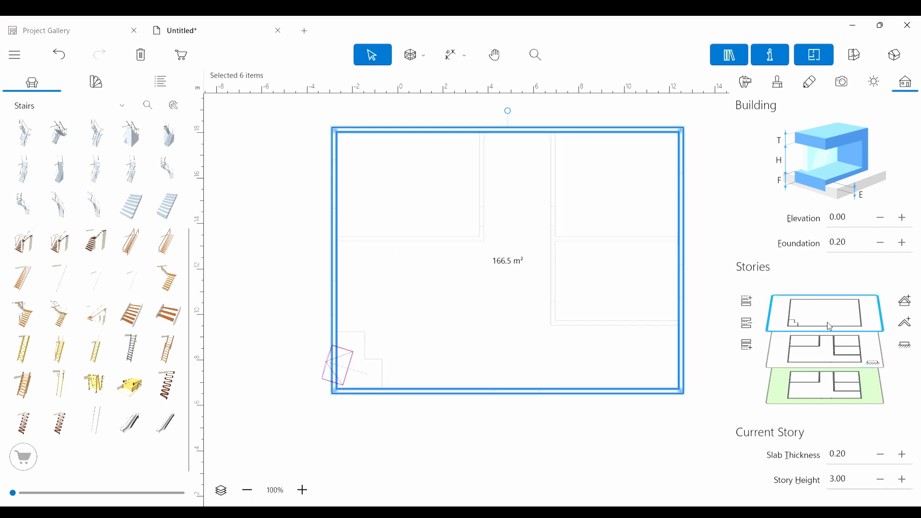
- Inspect the added upper story in the 3D view from outside and from above
left_click(896, 55)
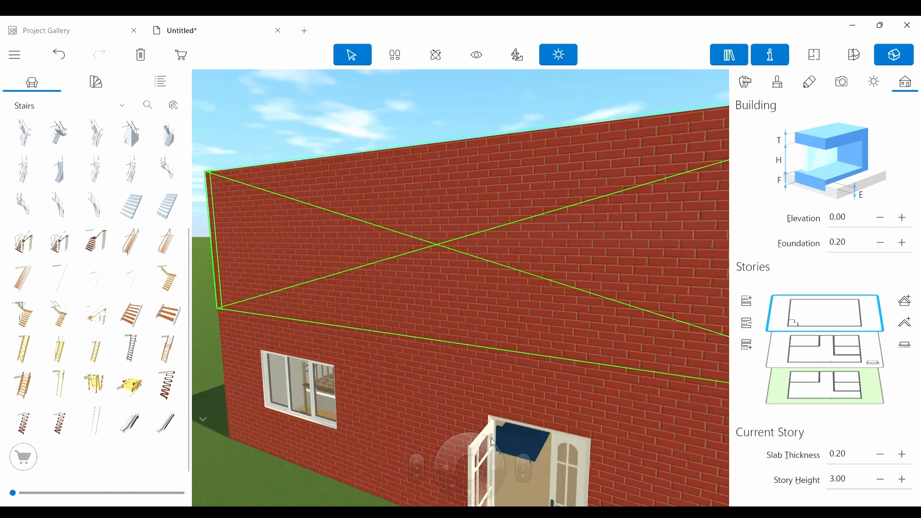
left_click(471, 442)
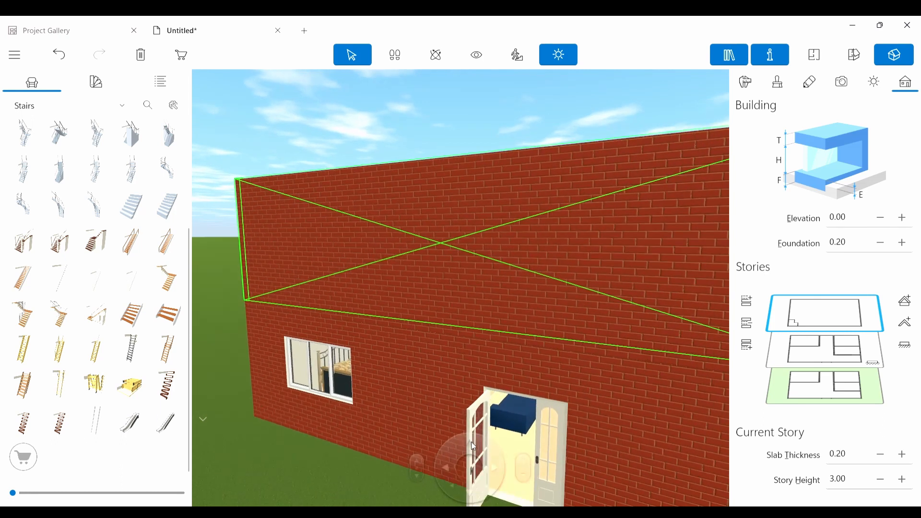
left_click(521, 458)
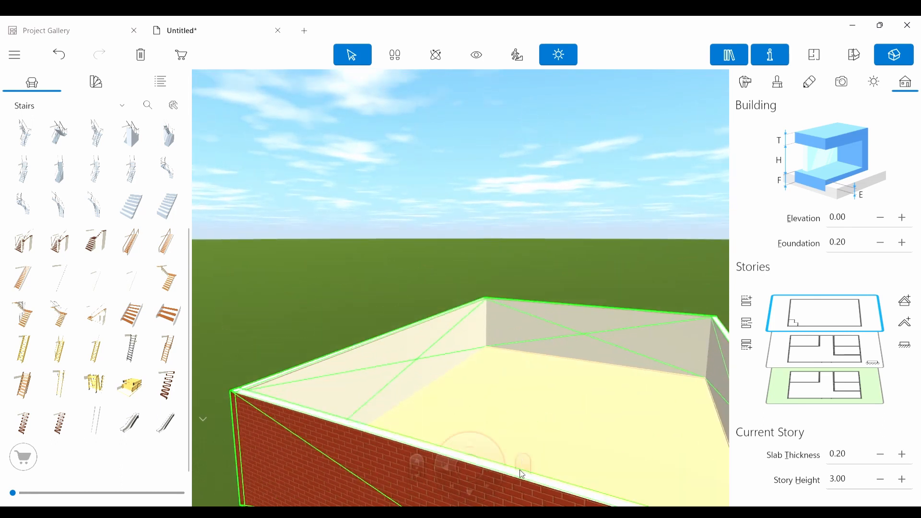
left_click(523, 474)
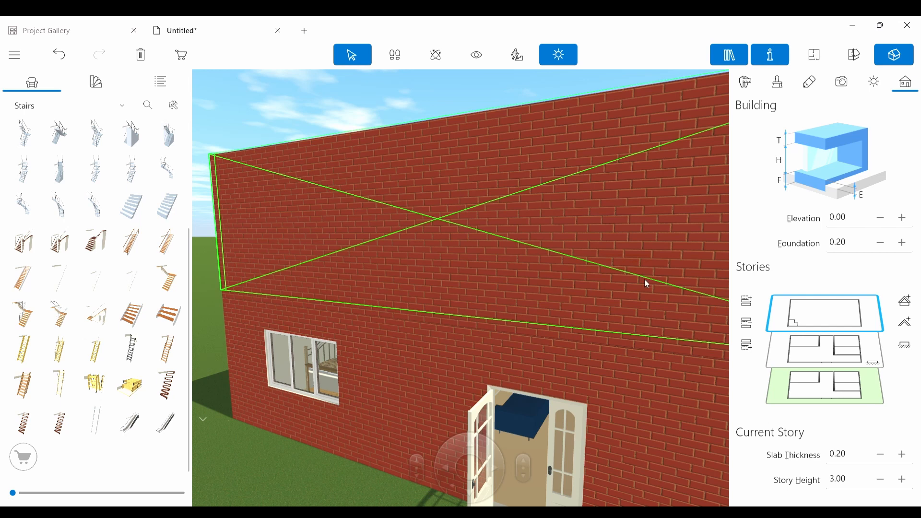
- Delete the added upper story and check the house exterior in 3D
left_click(745, 325)
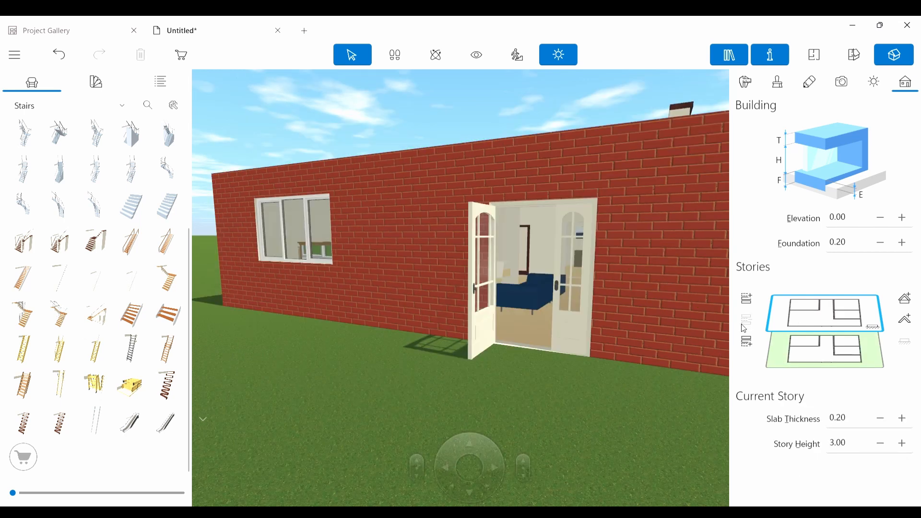
scroll(566, 267, "up", 2)
scroll(565, 267, "down", 1)
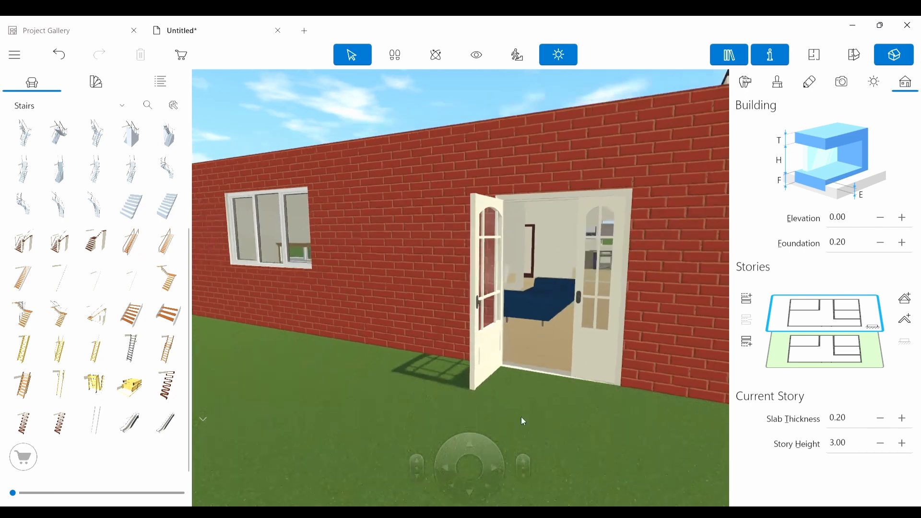
left_click_drag(470, 445, 523, 454)
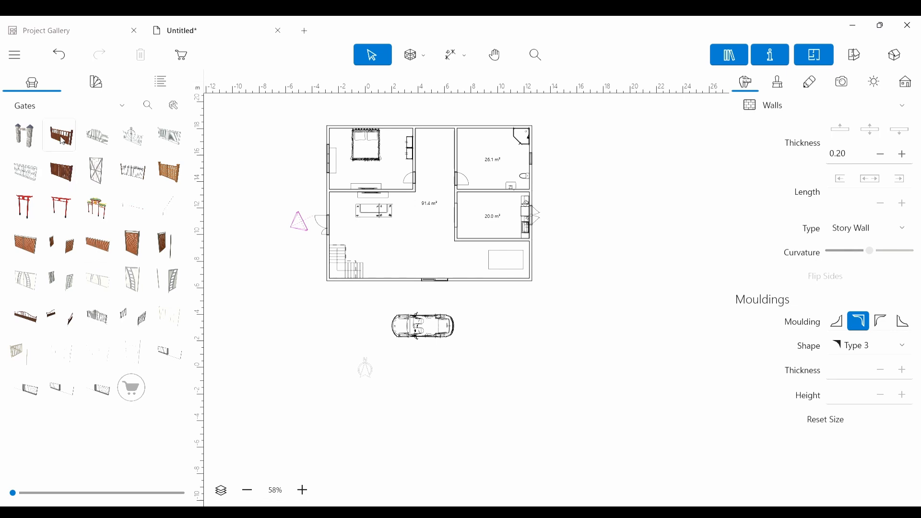
- Place wooden gates as fences: one 20.60 m wide below the car, another 19.20 m wide rotated -90° along the house's right side
left_click_drag(62, 141, 429, 320)
left_click(432, 357)
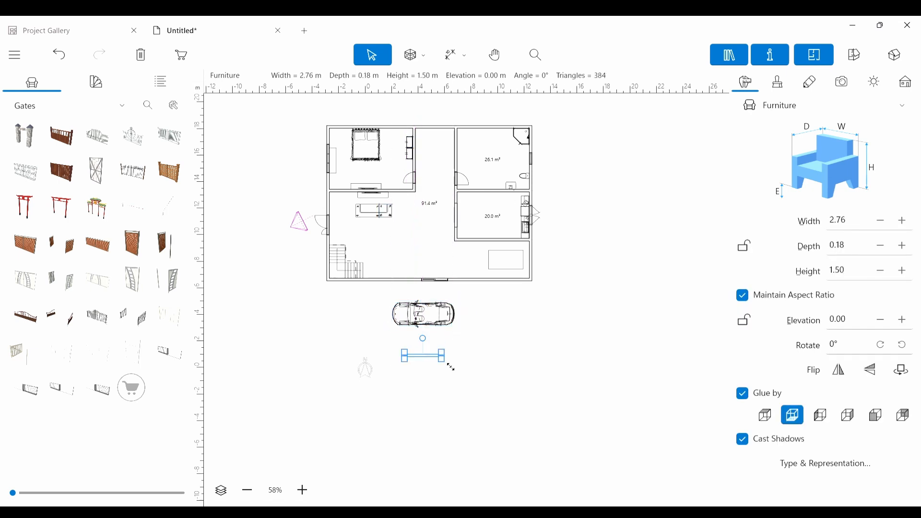
left_click_drag(451, 367, 574, 373)
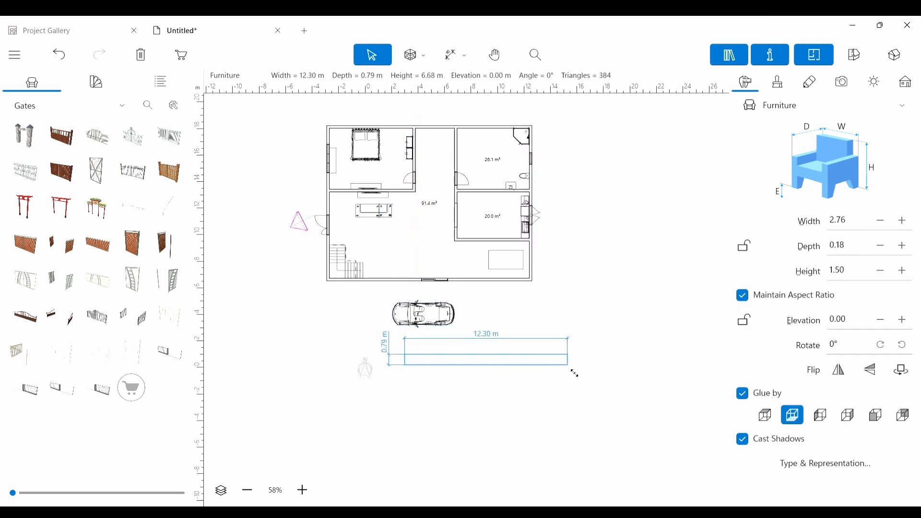
left_click_drag(409, 367, 295, 352)
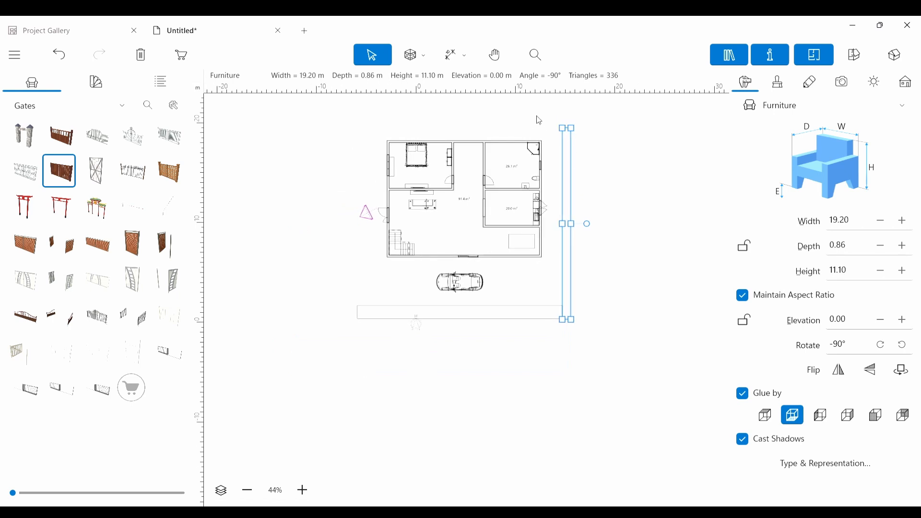
scroll(551, 164, "down", 2)
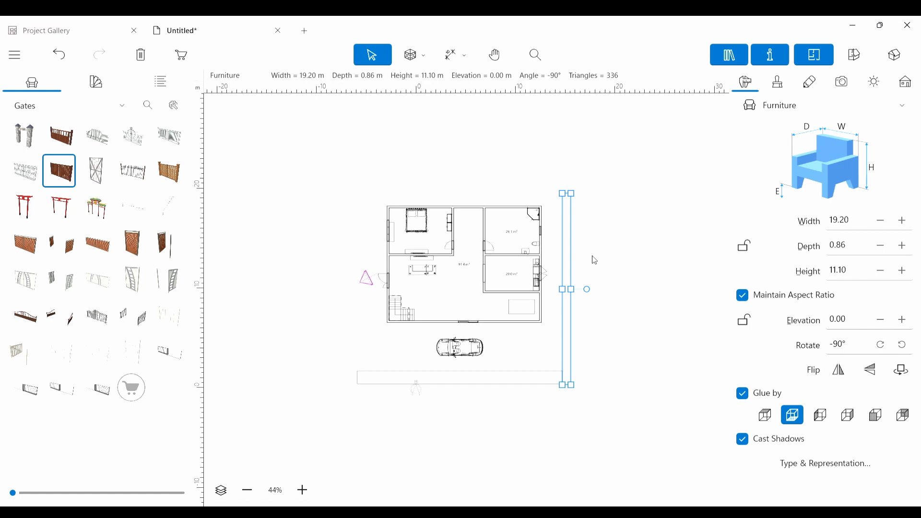
scroll(595, 261, "up", 2)
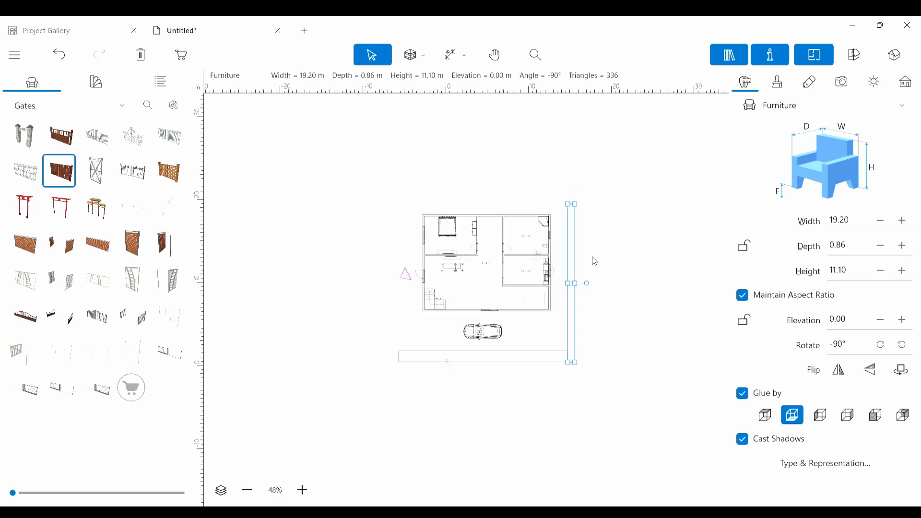
scroll(498, 265, "up", 3)
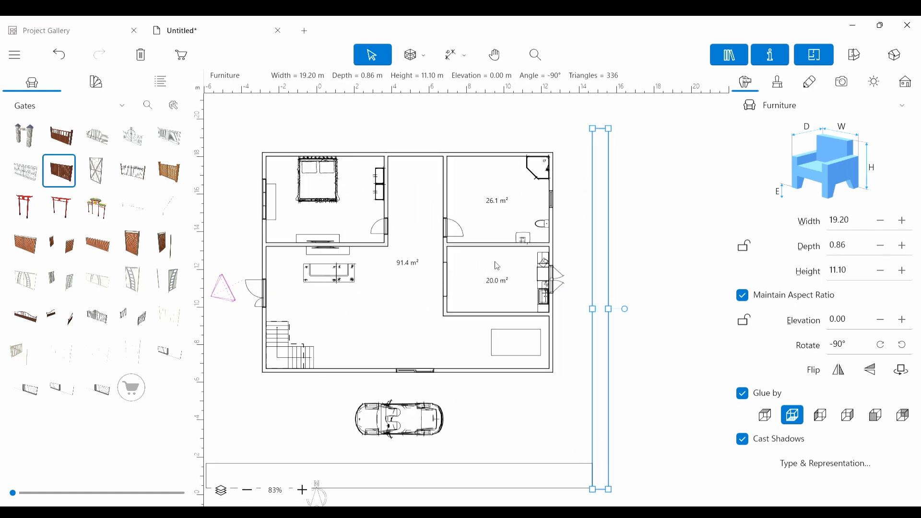
scroll(498, 266, "down", 3)
left_click(272, 142)
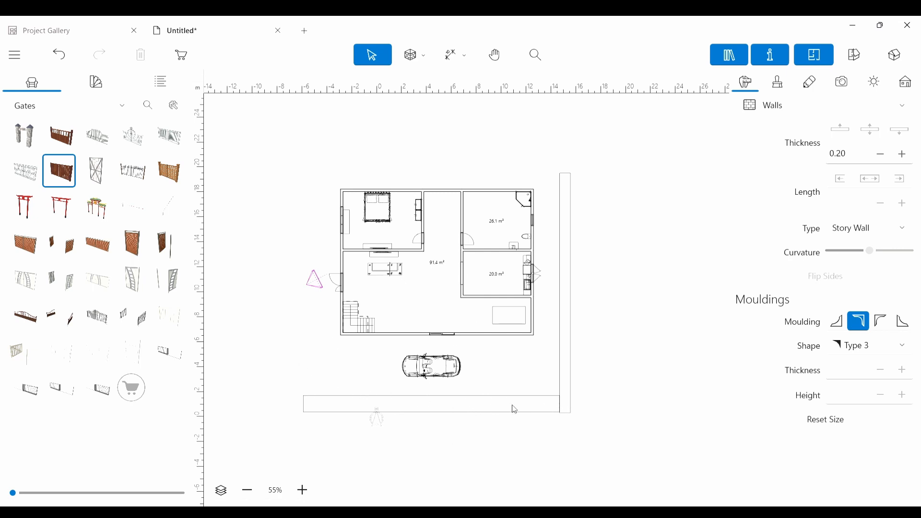
- Duplicate the front and right fences and place the copies to enclose the plot behind and left of the house
left_click(431, 410)
left_click(445, 466)
left_click(432, 411)
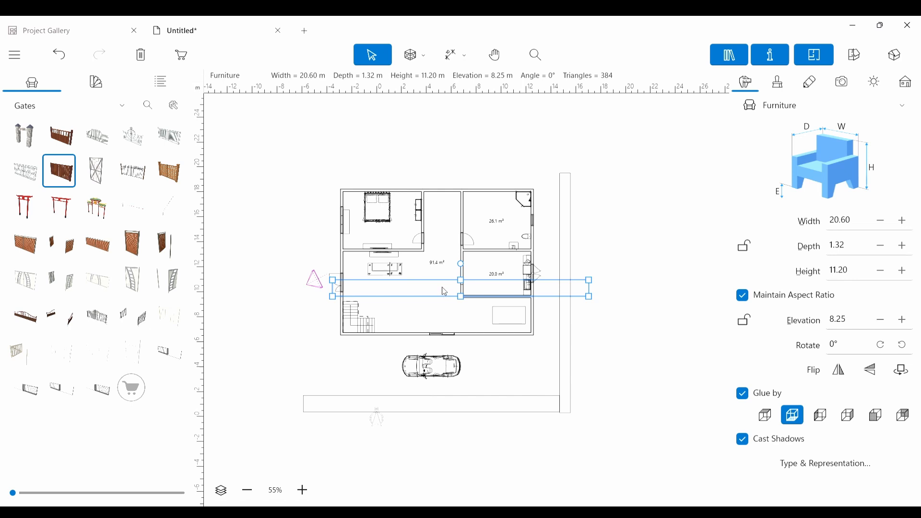
left_click_drag(445, 291, 417, 169)
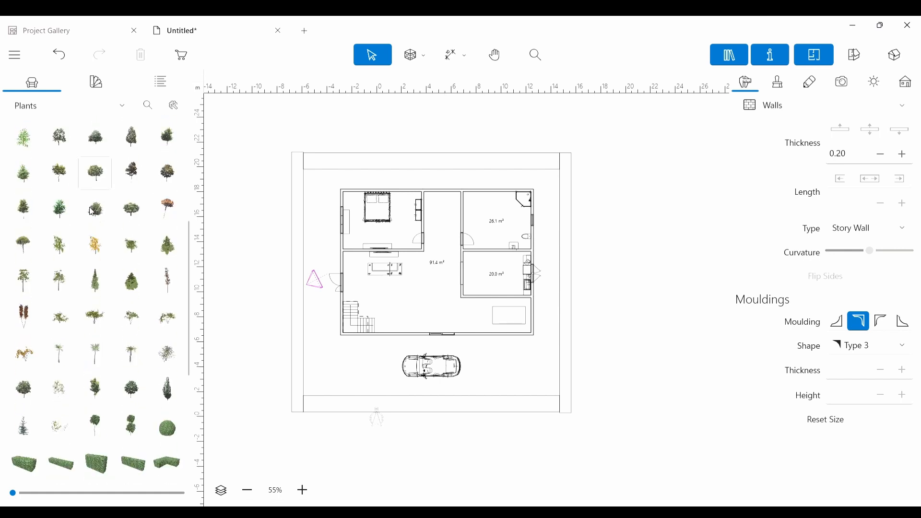
- Place four trees 5.32 m wide and 6.84 m high, one outside each corner of the fenced plot
scroll(92, 211, "down", 5)
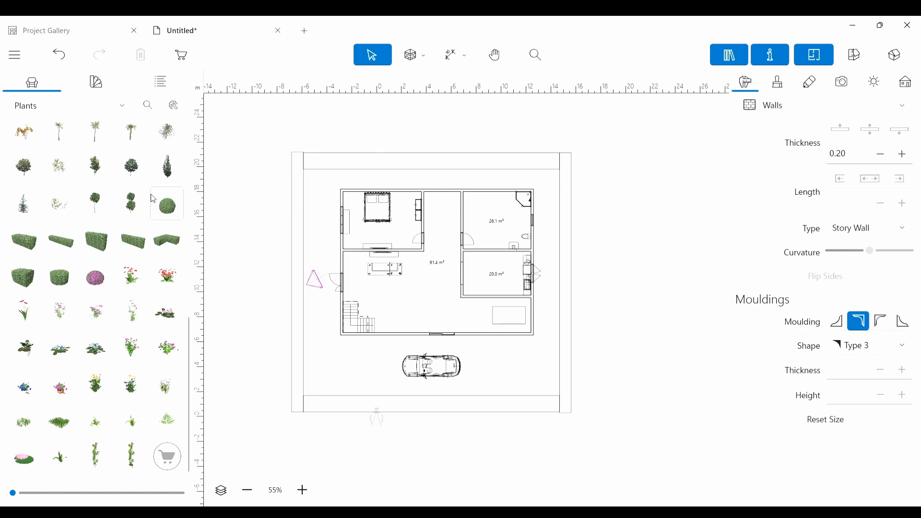
left_click_drag(133, 174, 250, 175)
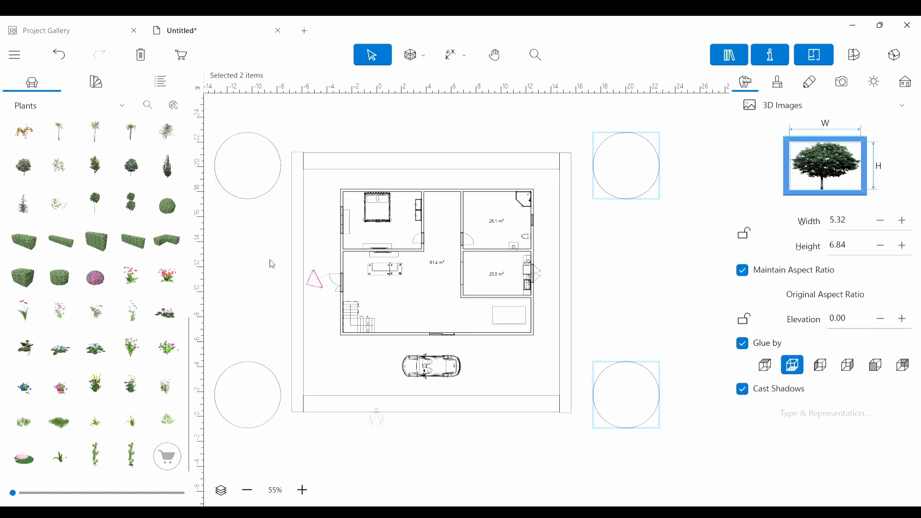
left_click(534, 220)
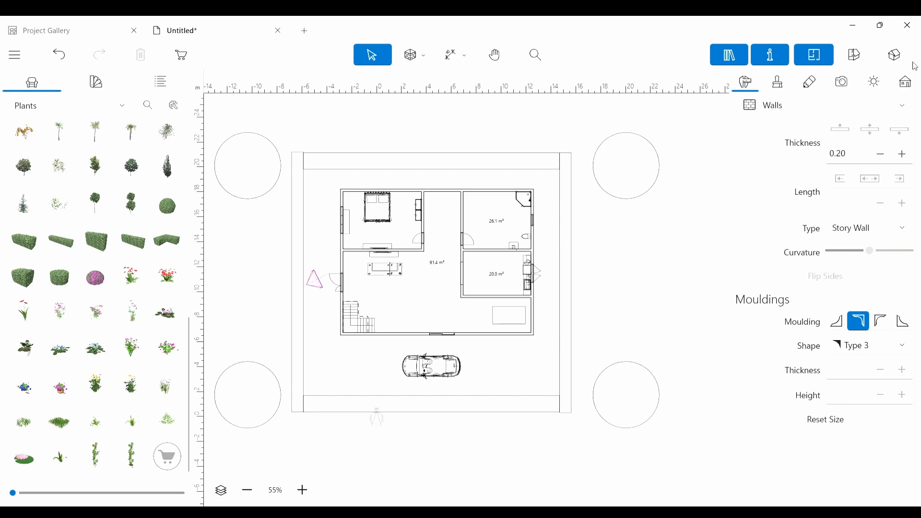
- Examine the fence, house and trees in the 3D view, moving from outside the fence to a raised overview
left_click(895, 55)
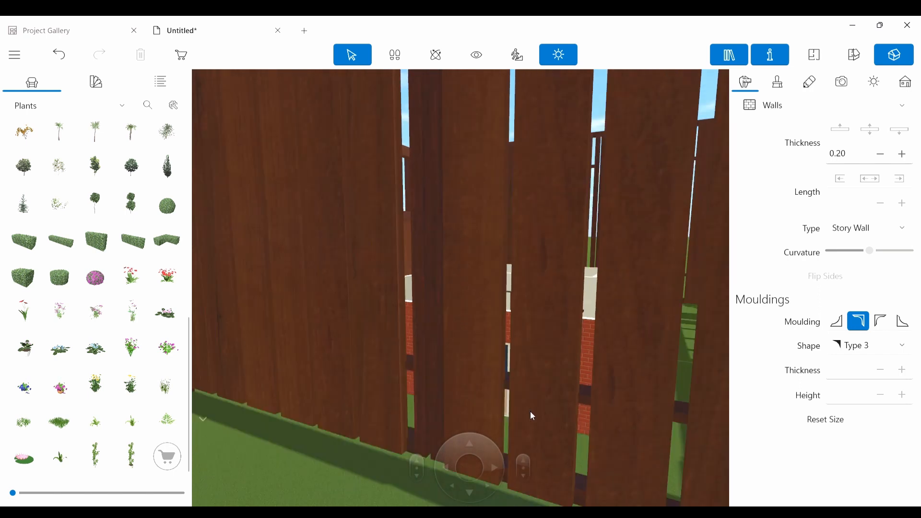
left_click(468, 447)
left_click(468, 447)
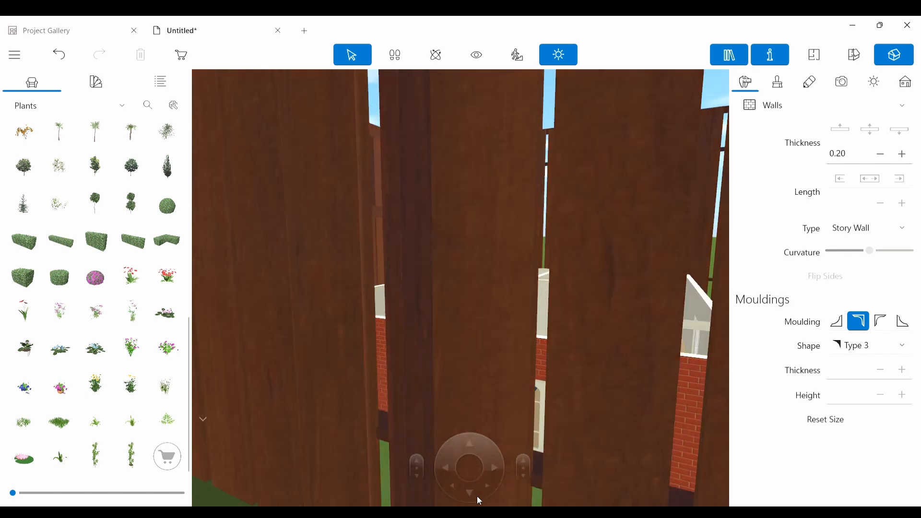
left_click(477, 496)
left_click(524, 461)
left_click(525, 461)
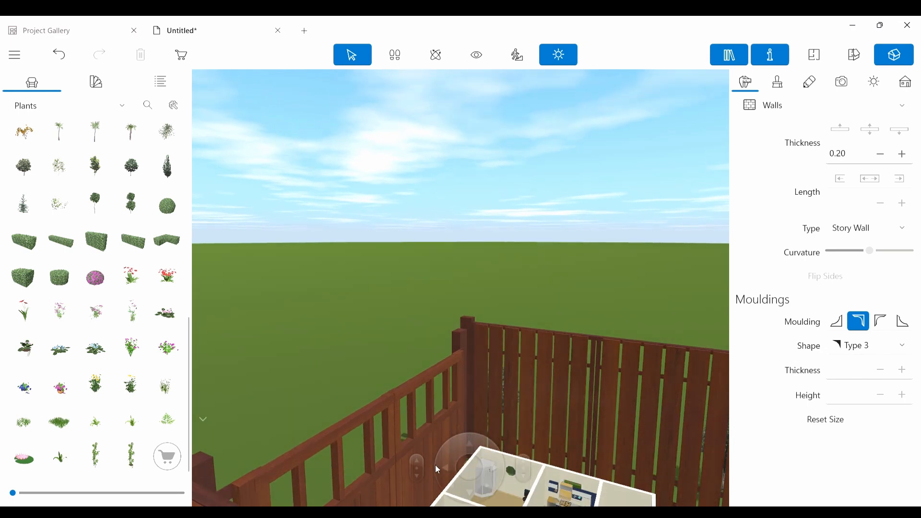
left_click(440, 466)
left_click(472, 491)
scroll(466, 383, "down", 3)
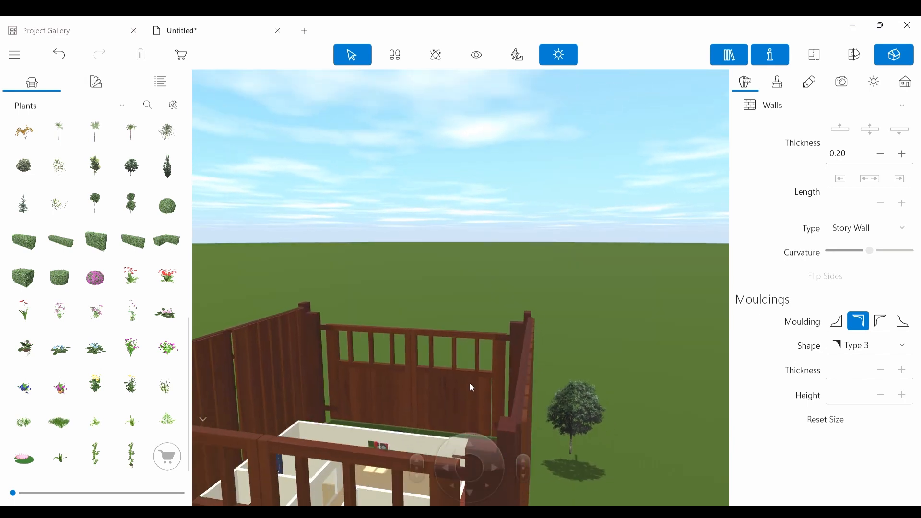
- Return to the 2D plan and open the Roof Assistant for the building's top story
scroll(470, 382, "down", 2)
left_click_drag(474, 451, 460, 459)
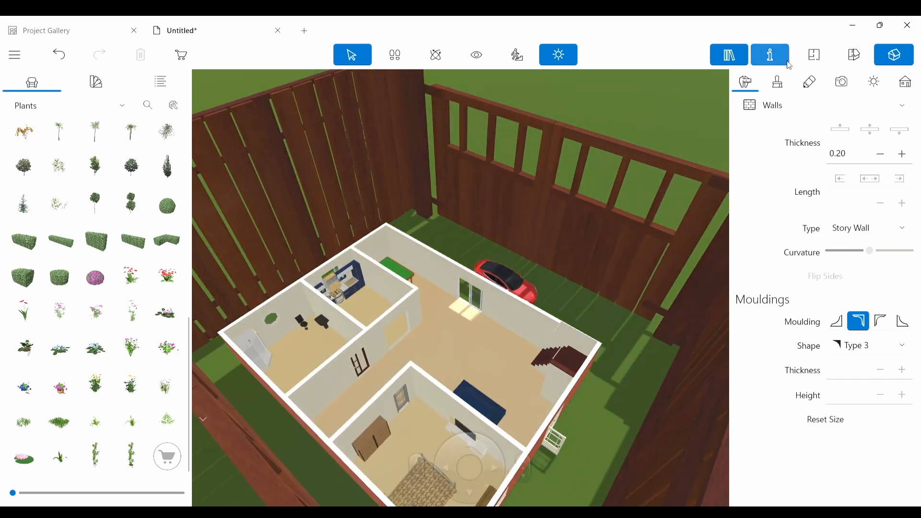
left_click(814, 55)
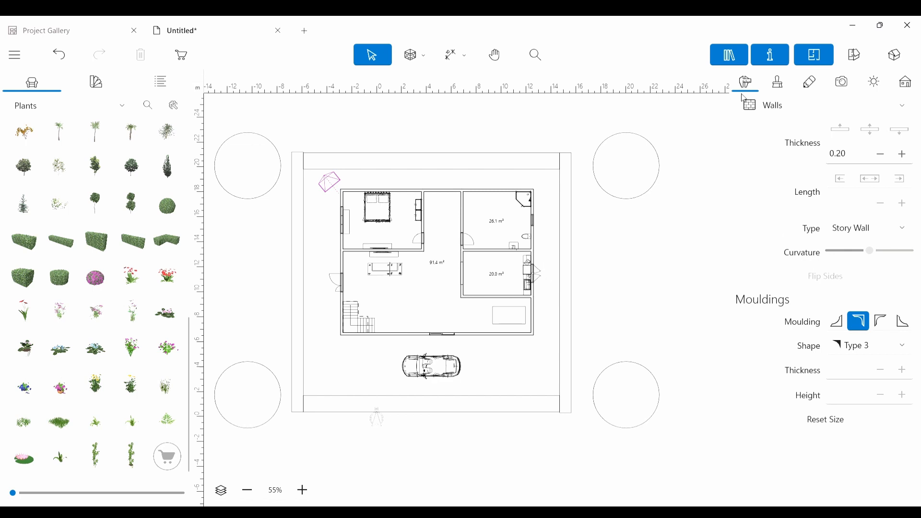
left_click(905, 81)
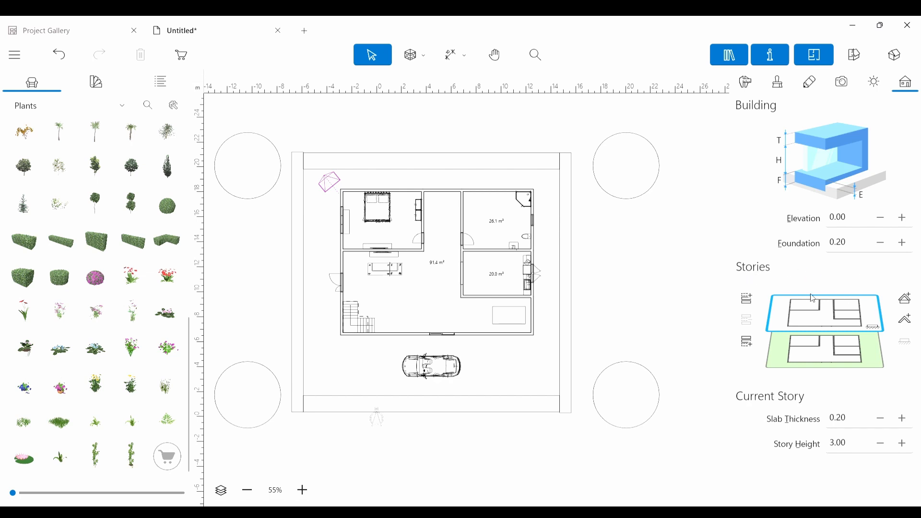
left_click(905, 301)
left_click_drag(498, 298, 436, 294)
scroll(436, 294, "up", 5)
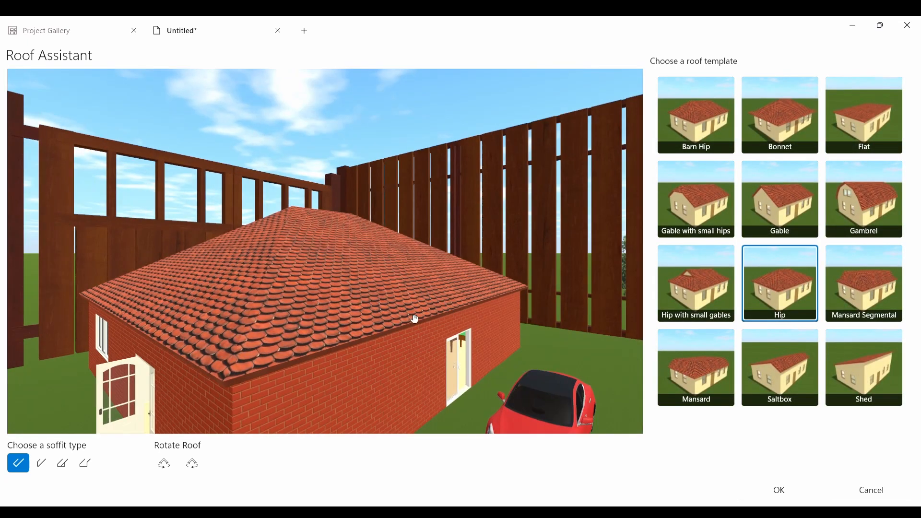
scroll(490, 326, "up", 1)
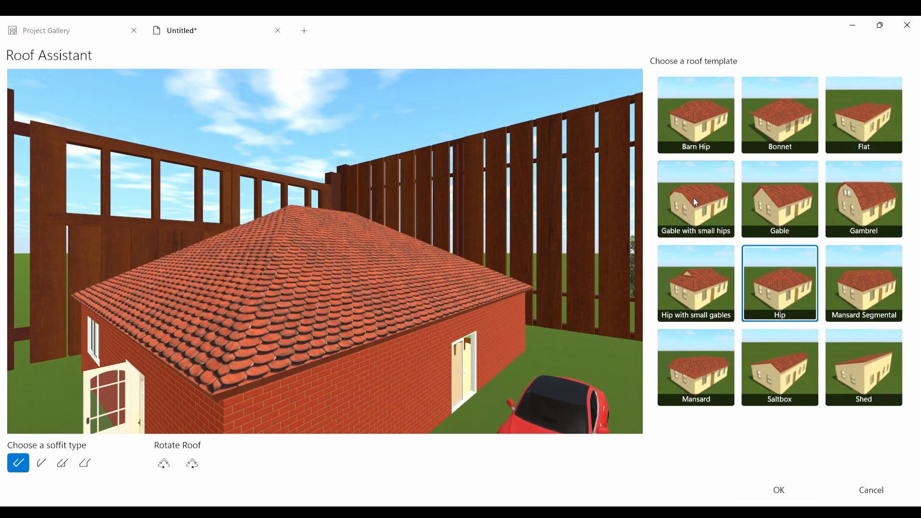
- Preview the other roof templates on the house, from Barn Hip, Bonnet and Flat through Shed, Saltbox and Mansard
left_click(713, 106)
left_click(784, 104)
left_click(869, 127)
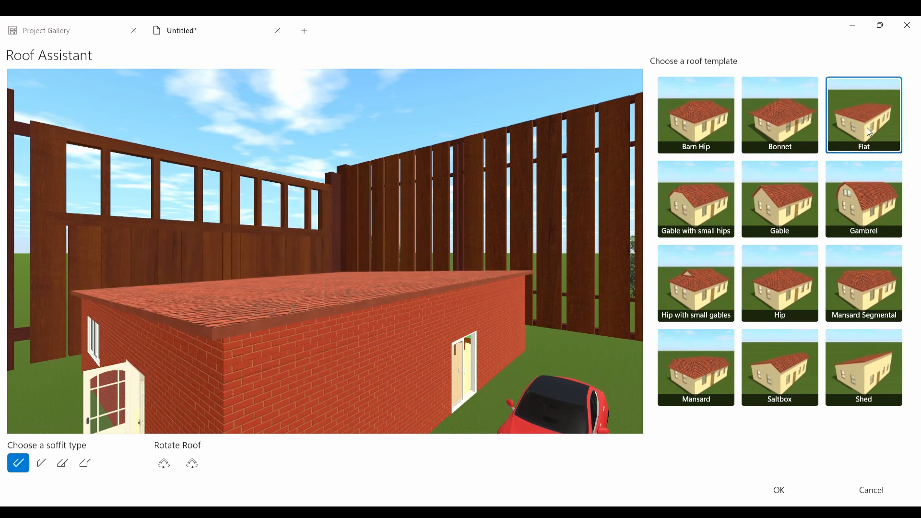
left_click(879, 205)
left_click(774, 208)
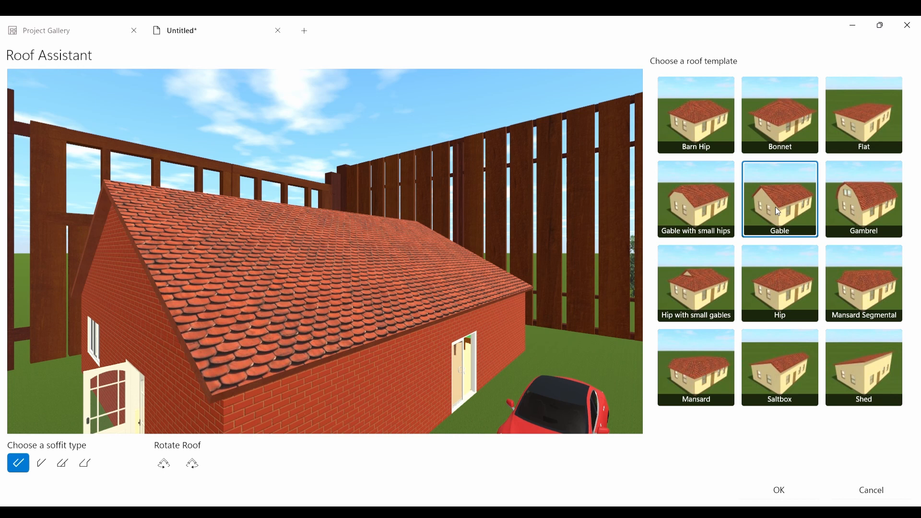
left_click(683, 210)
left_click(695, 288)
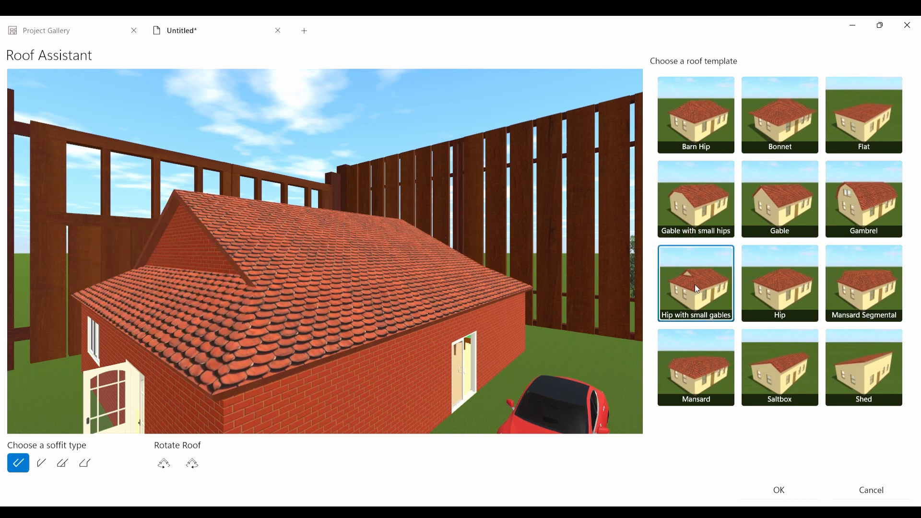
left_click(787, 287)
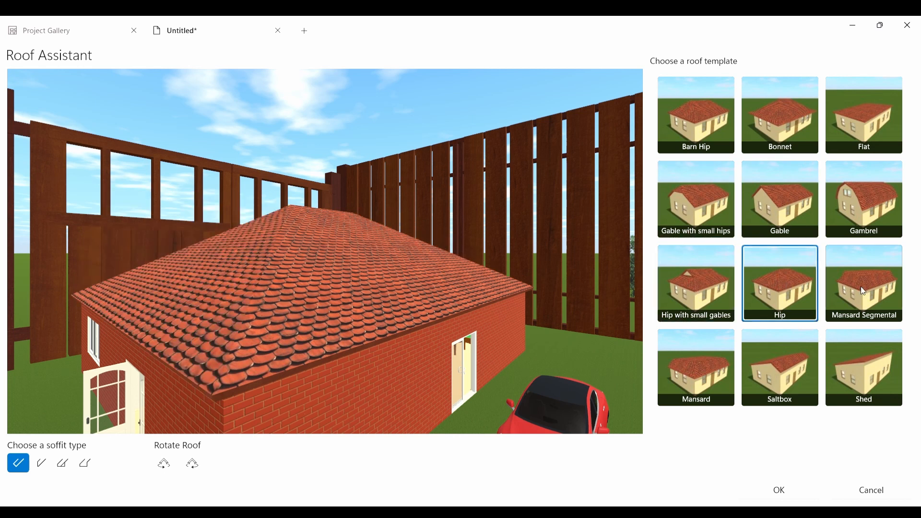
left_click(860, 287)
left_click(856, 363)
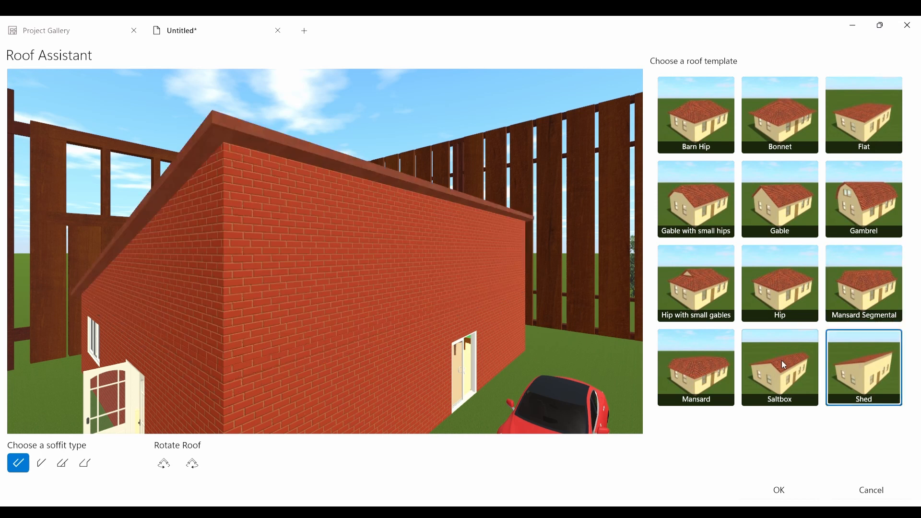
left_click(780, 361)
left_click(700, 373)
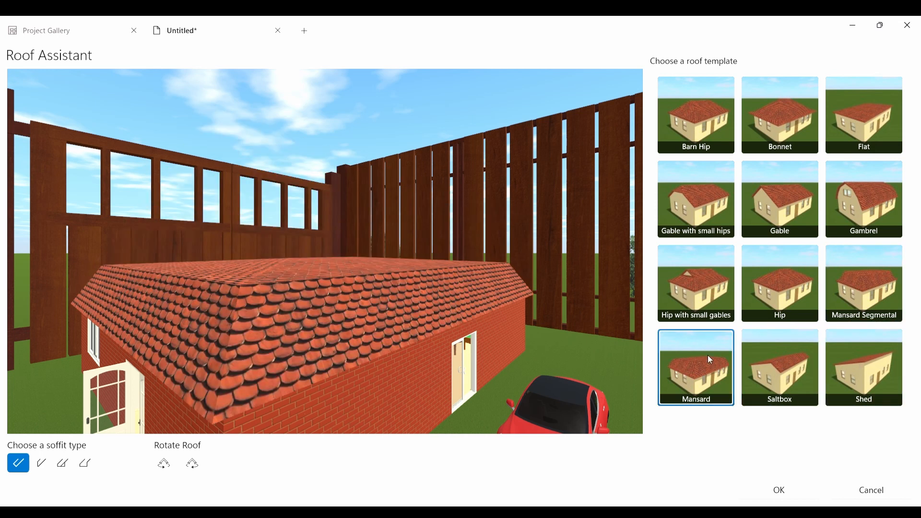
- Choose the Hip roof template, try the alternative soffit types, and add the roof to the house
left_click(774, 281)
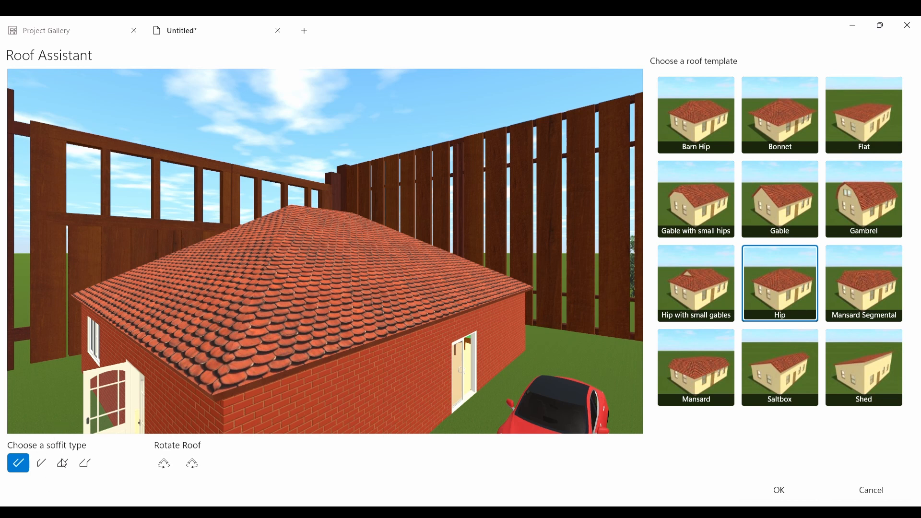
left_click(43, 467)
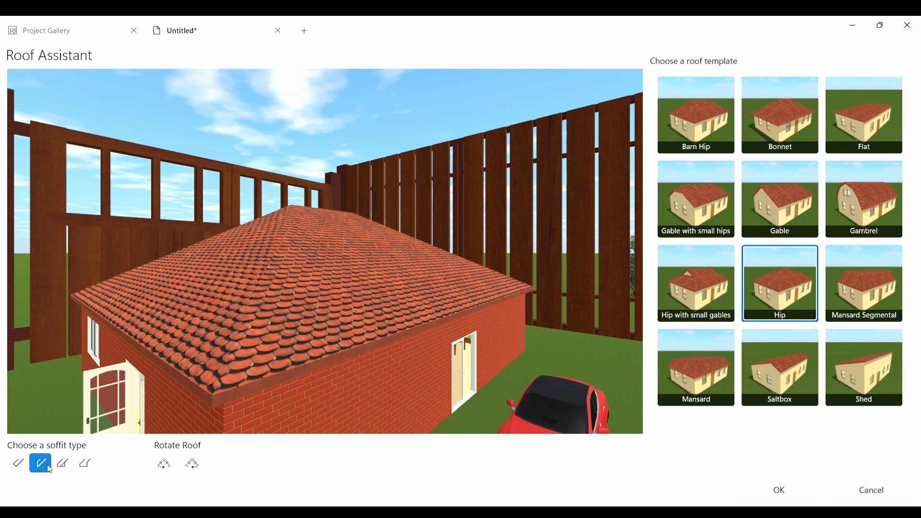
left_click(62, 465)
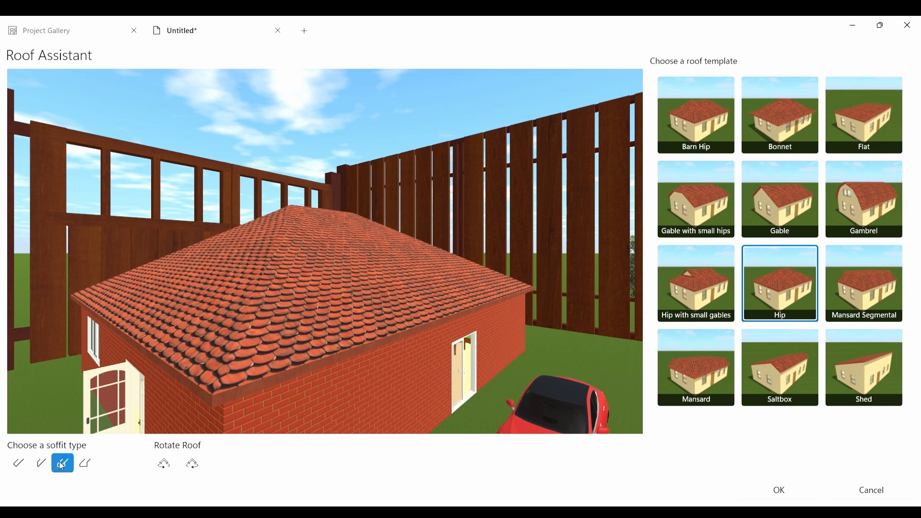
left_click(85, 464)
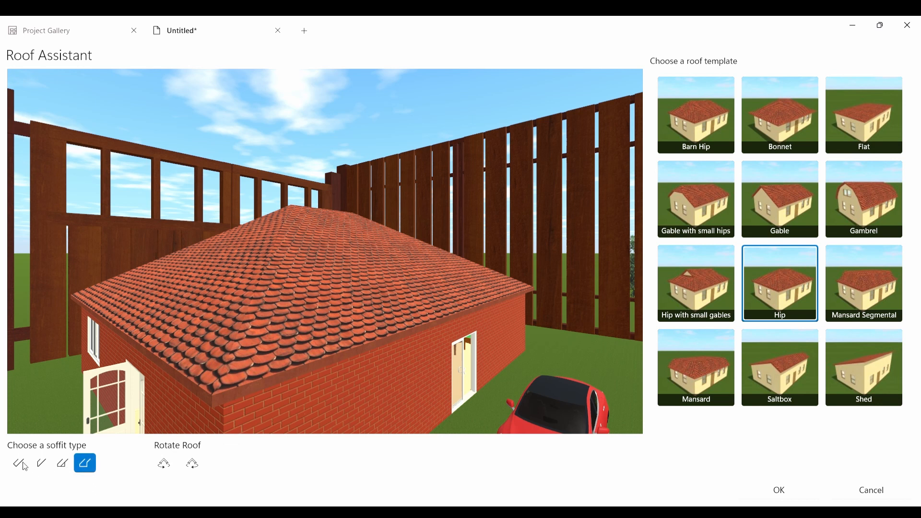
left_click(777, 490)
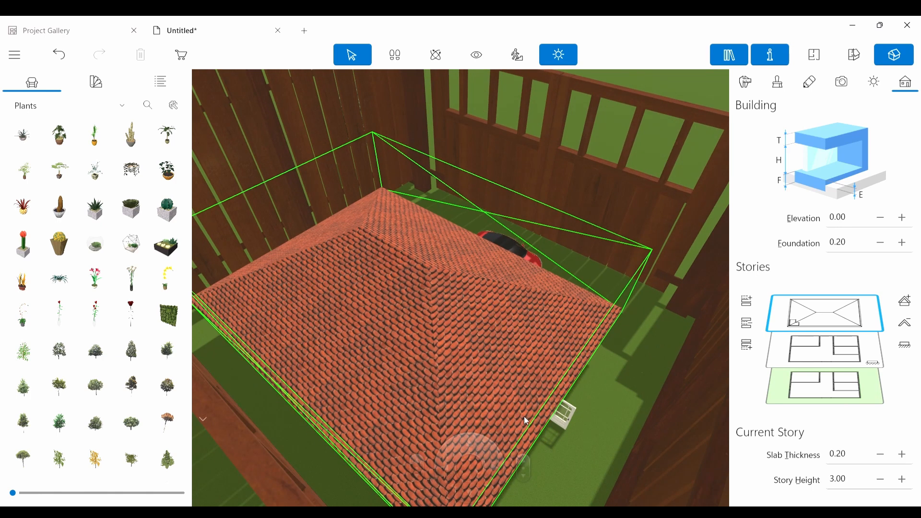
- Examine the tiled roof from outside, then move through the 3D house to view the living room with the staircase and sofa
left_click(471, 489)
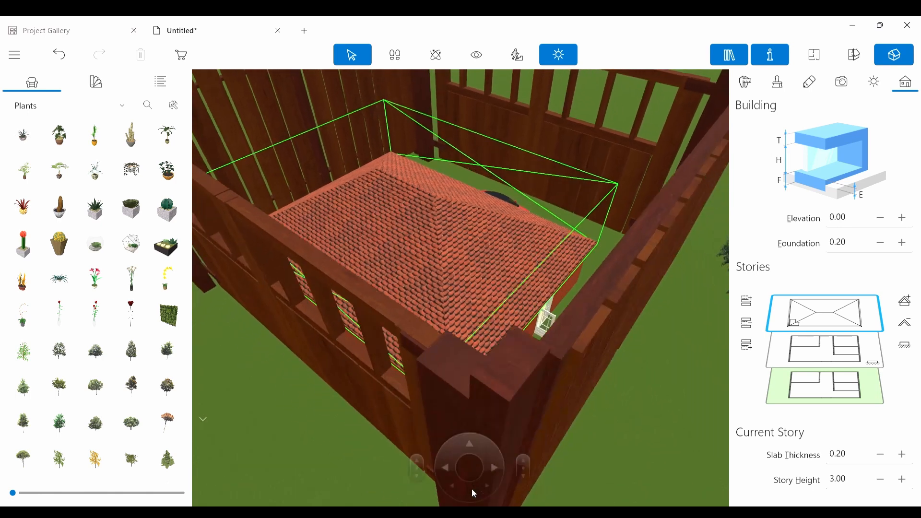
left_click(474, 445)
left_click(522, 477)
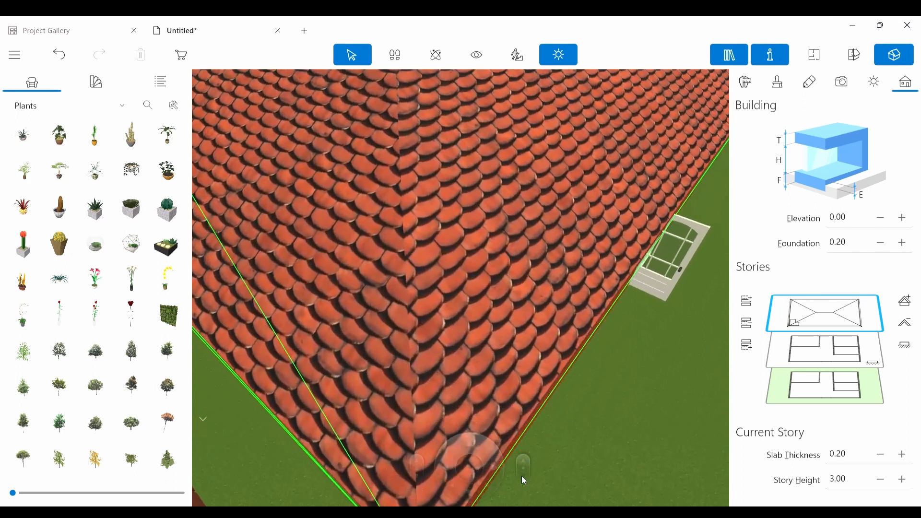
scroll(457, 350, "up", 3)
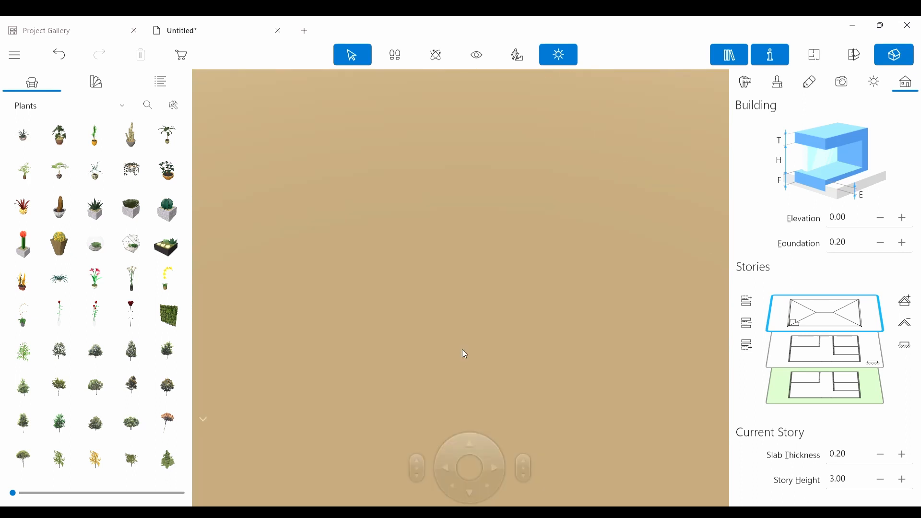
scroll(502, 396, "up", 3)
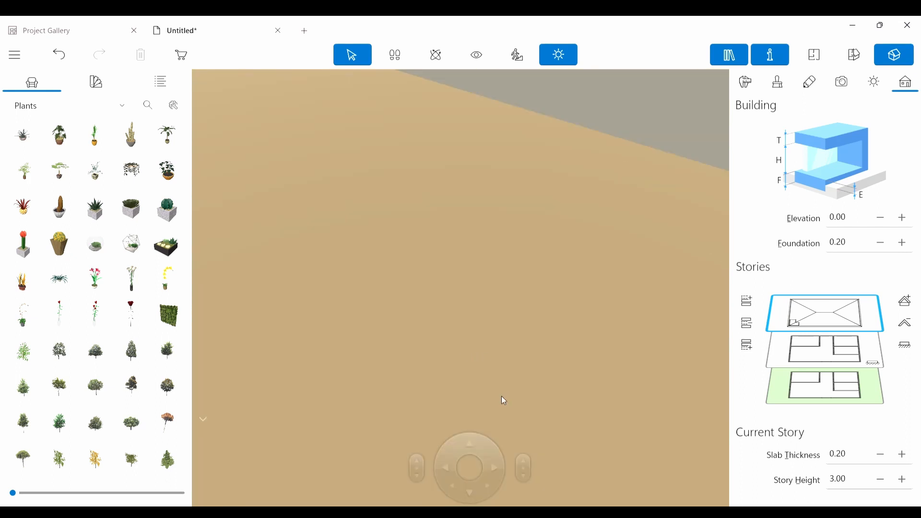
left_click(446, 465)
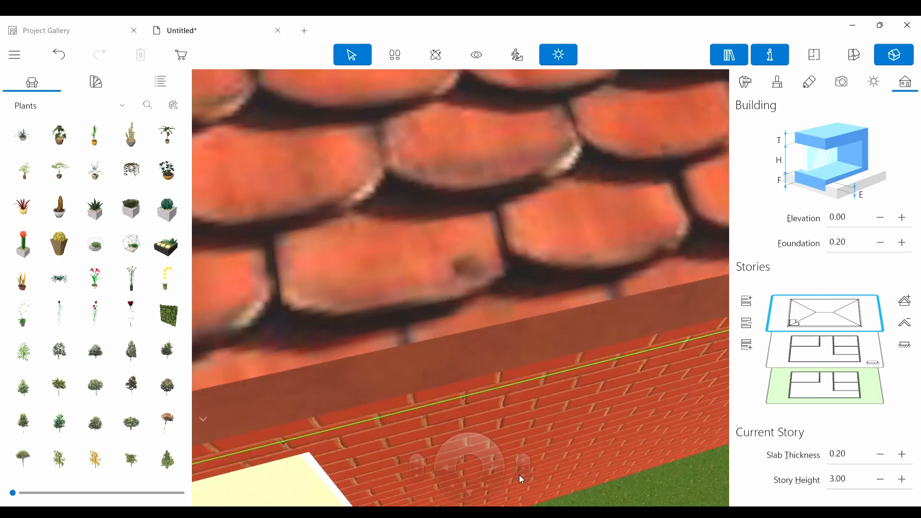
left_click(519, 475)
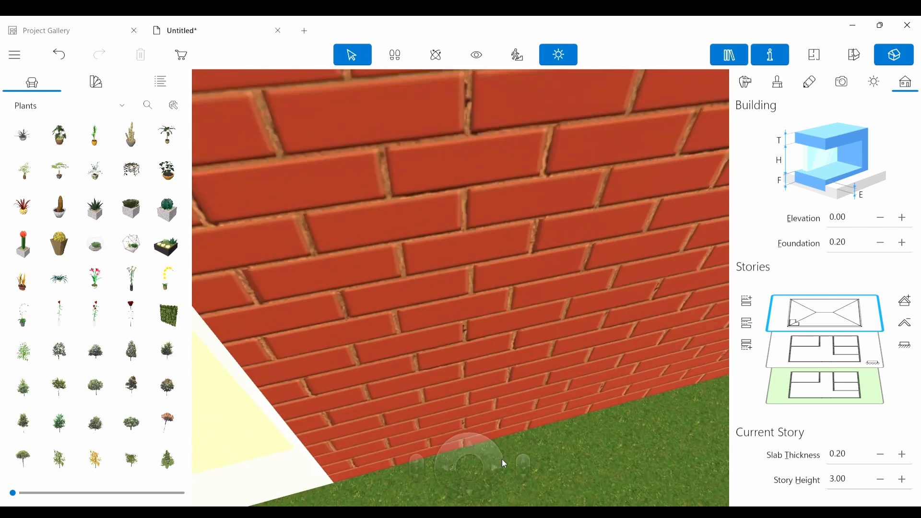
left_click(471, 442)
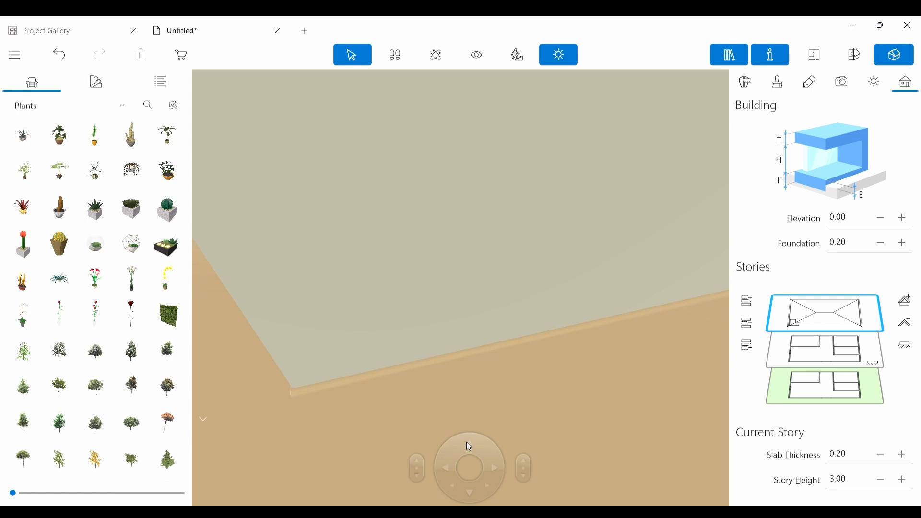
left_click(466, 441)
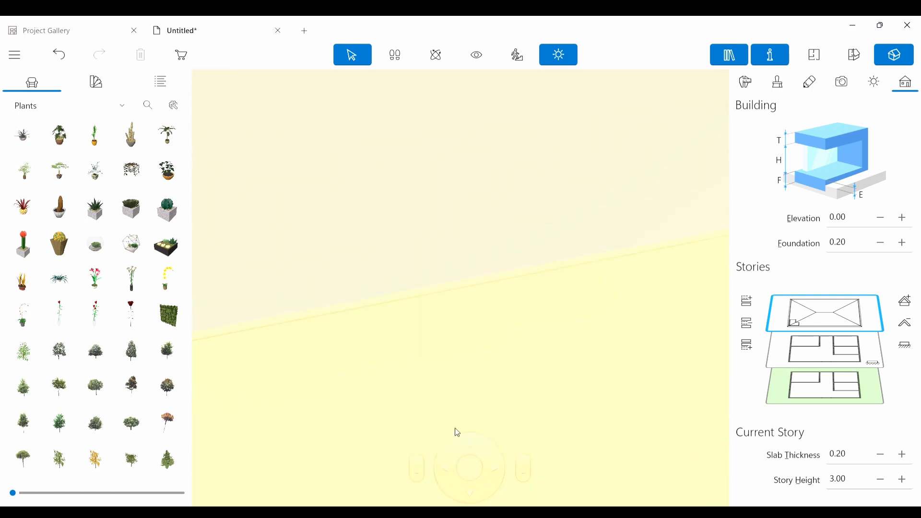
left_click(440, 461)
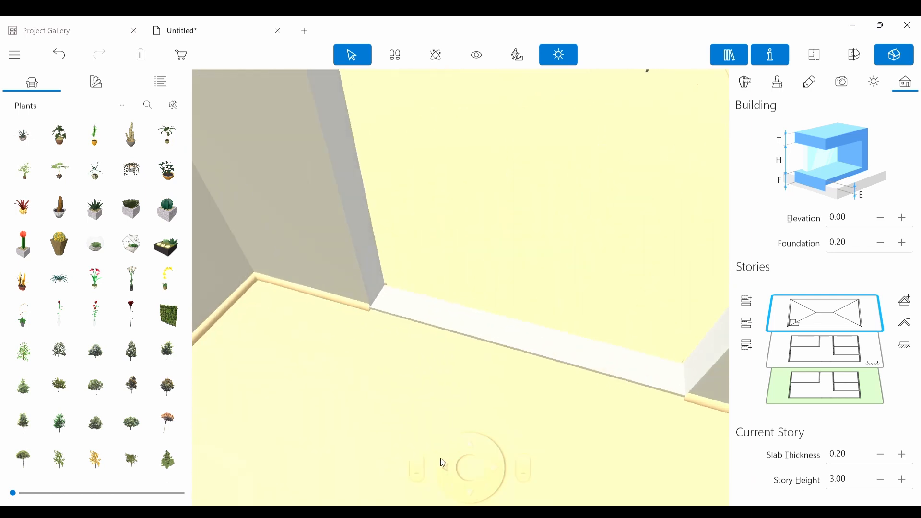
left_click(495, 465)
left_click(471, 442)
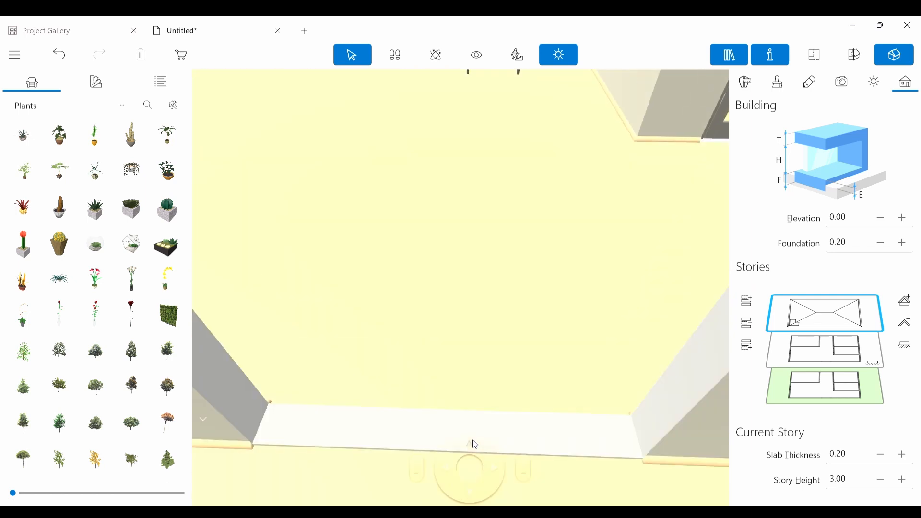
left_click(523, 463)
left_click(520, 478)
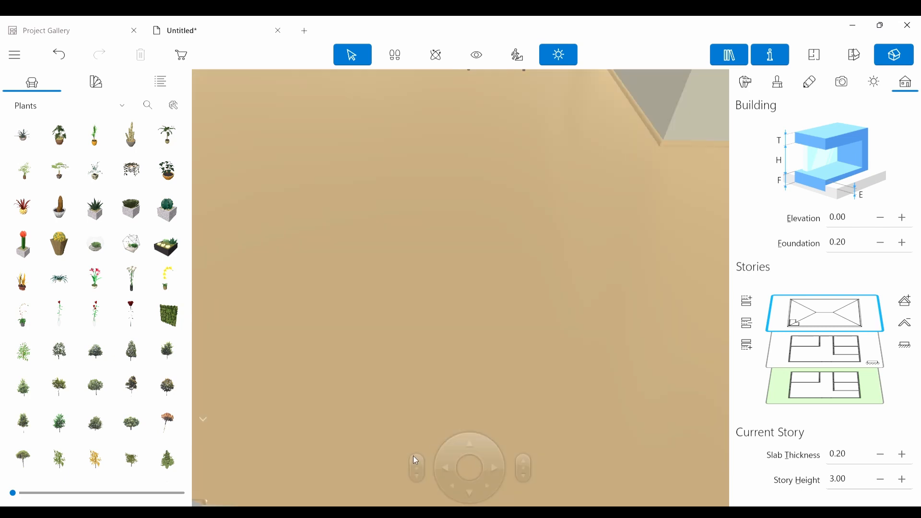
left_click(415, 457)
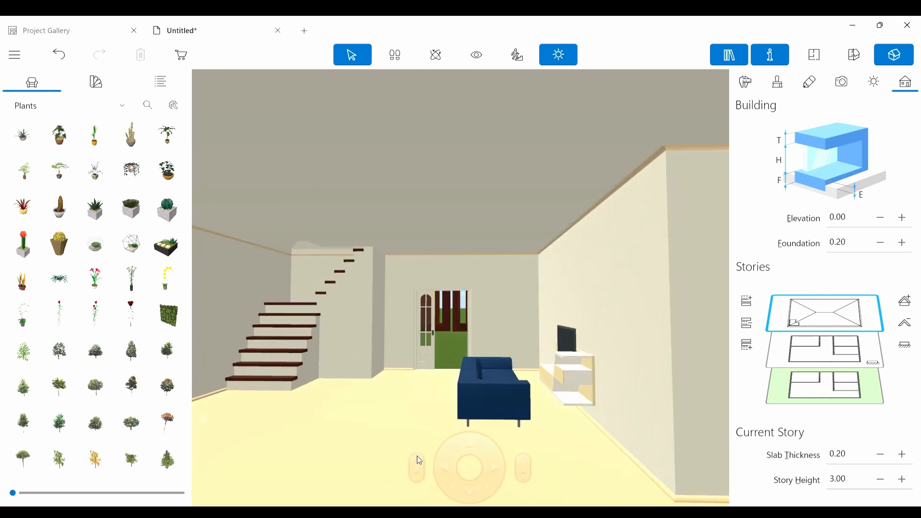
left_click(457, 441)
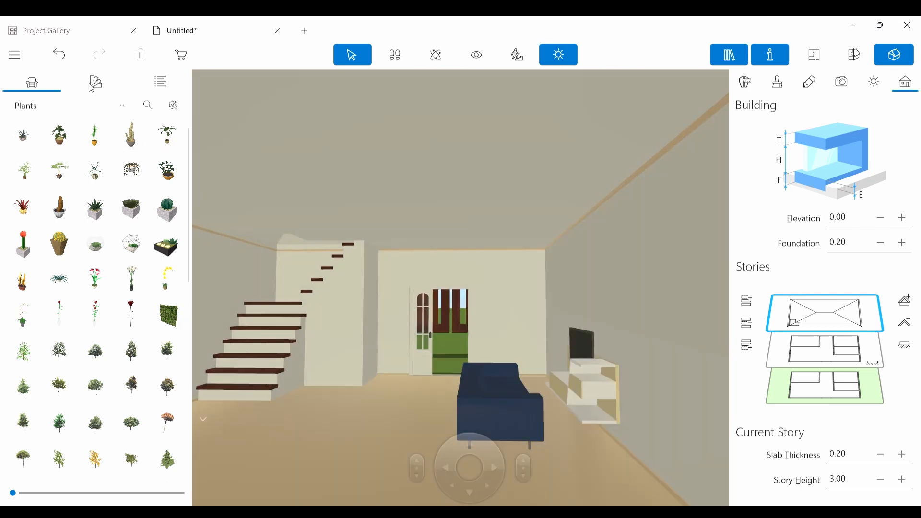
- Apply a dark blue Wall Tiles material to the living room wall behind the TV
left_click(96, 83)
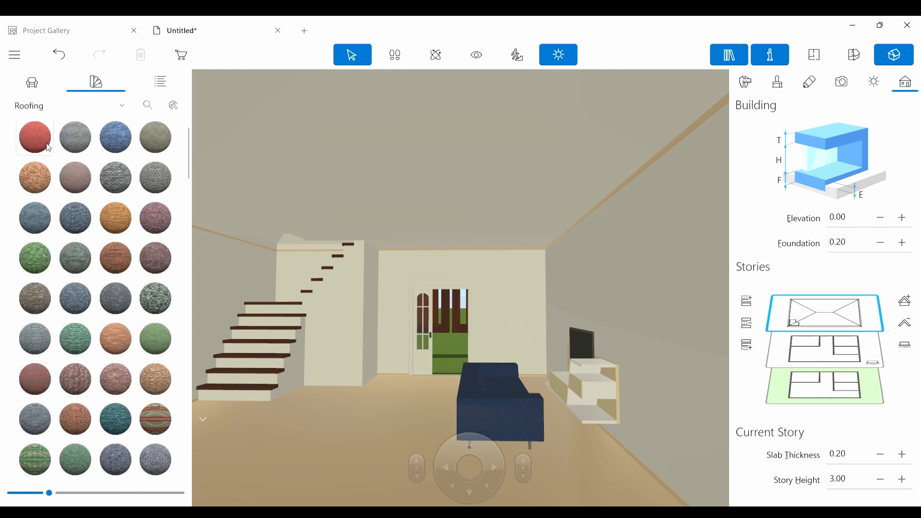
left_click(122, 102)
left_click(57, 263)
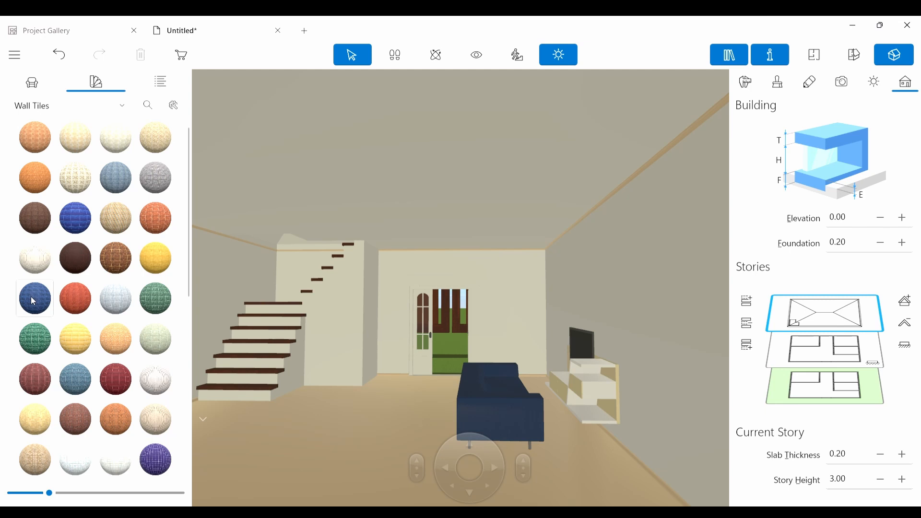
left_click_drag(32, 299, 590, 322)
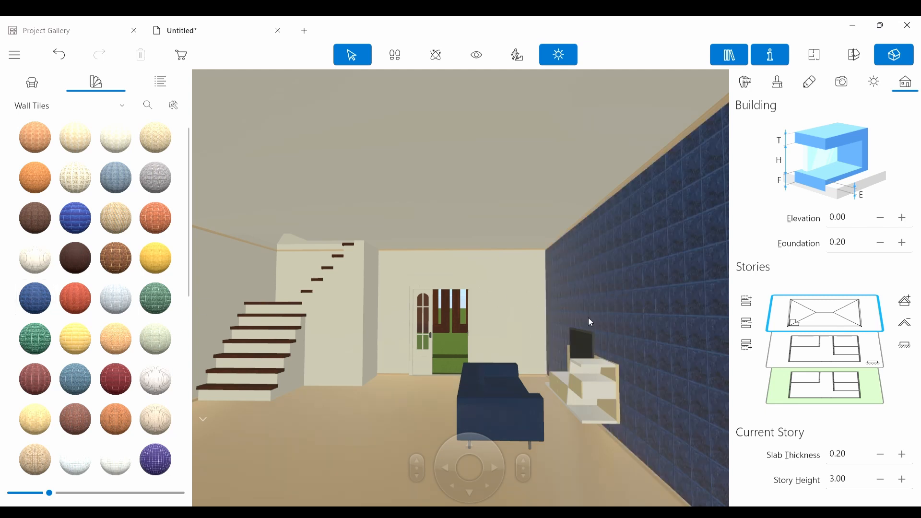
- Apply the same blue wall tiles to the wall with the bedroom door and the adjoining end wall
left_click(493, 468)
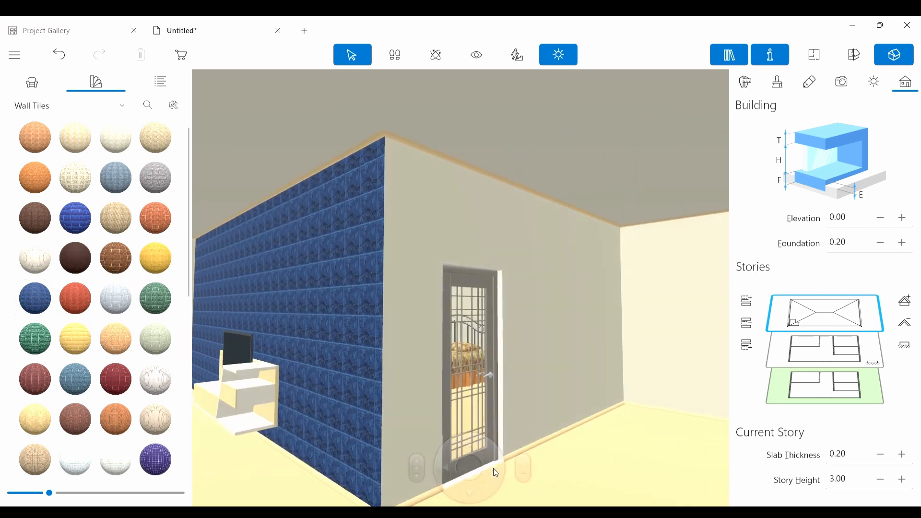
left_click(493, 468)
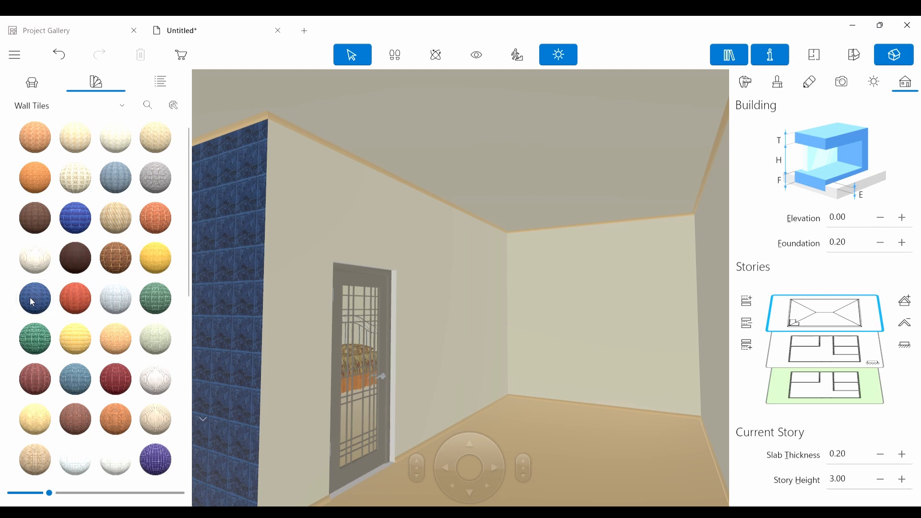
left_click_drag(30, 300, 423, 237)
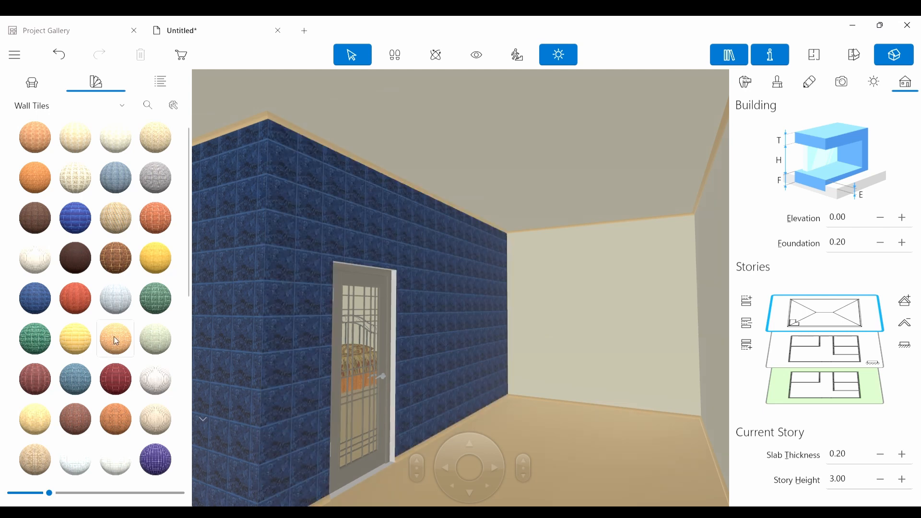
left_click_drag(34, 302, 573, 341)
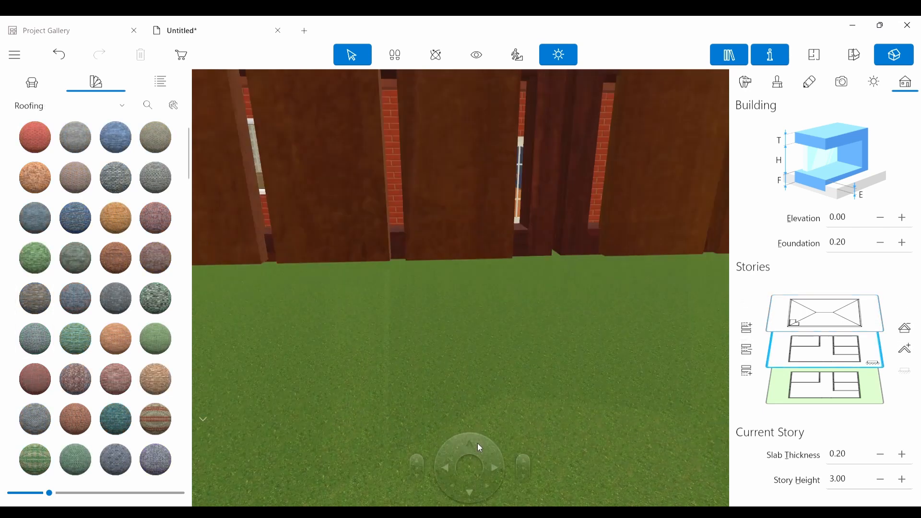
- Examine the blue-tiled room with the billiard table in the 3D view
left_click_drag(477, 443, 418, 463)
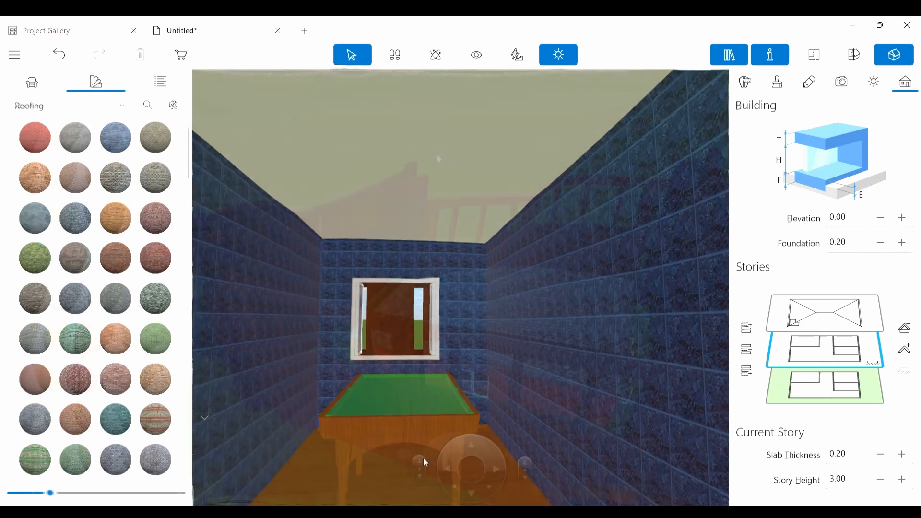